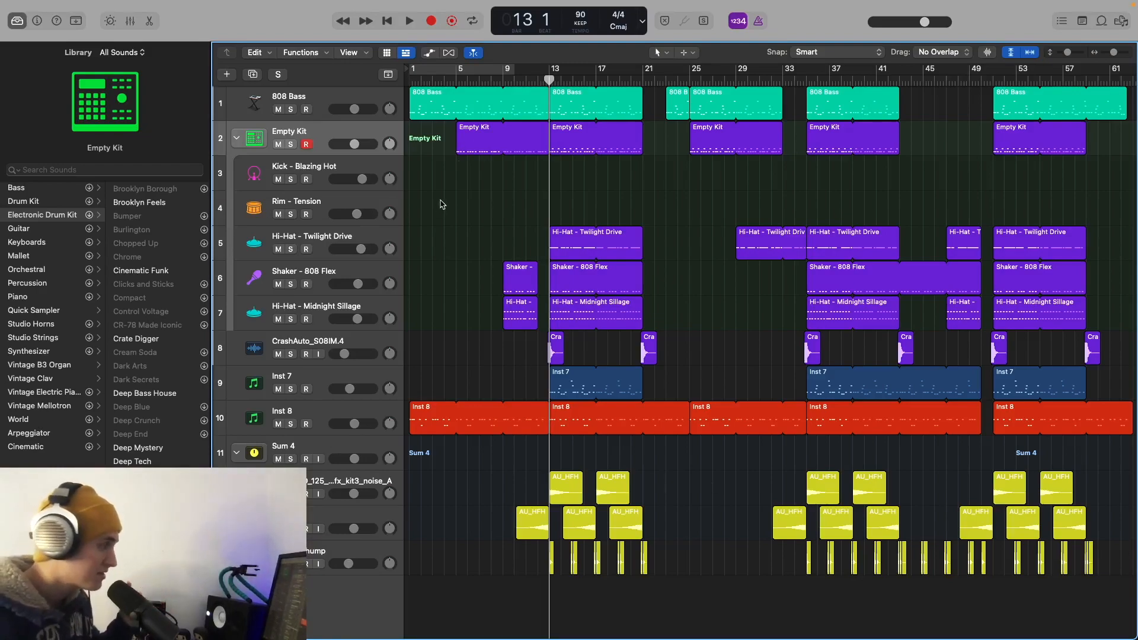
Solo the 808 Bass track and play it from bar 13 to hear the bass line on its own.
click(334, 108)
click(291, 110)
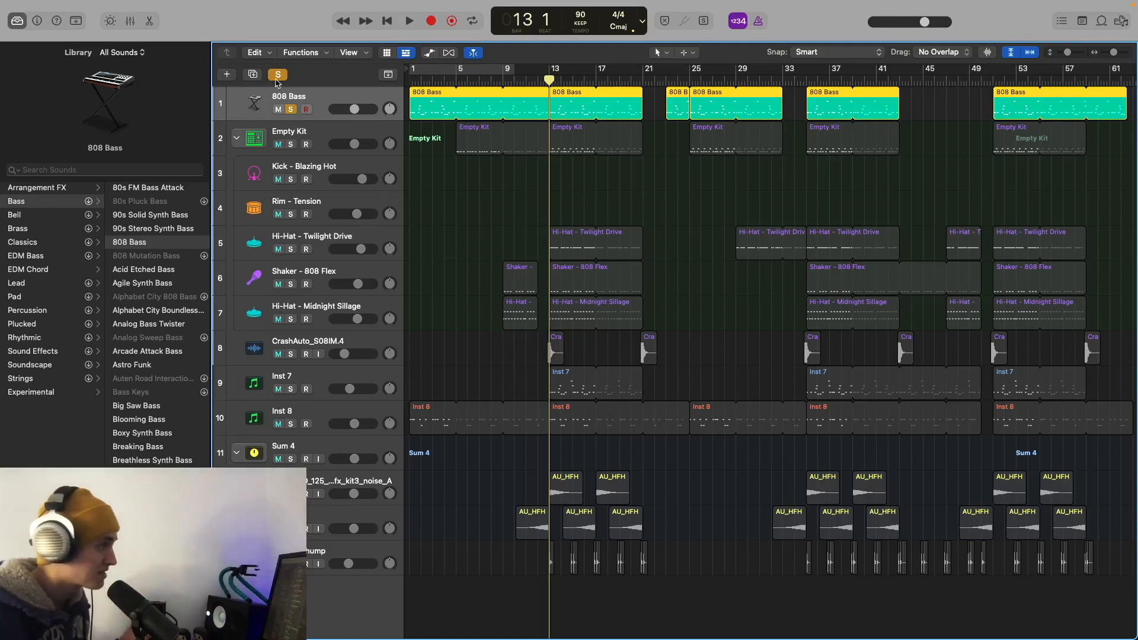
click(278, 74)
click(291, 110)
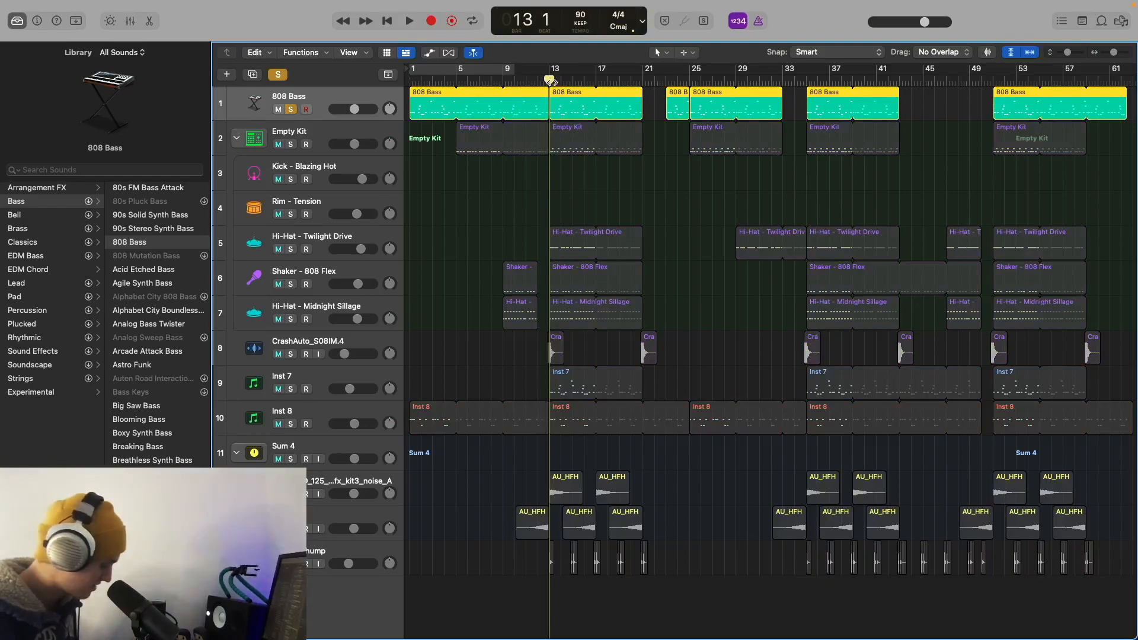
key(super+Right)
key(super+Right)
key(super+Right)
key(space)
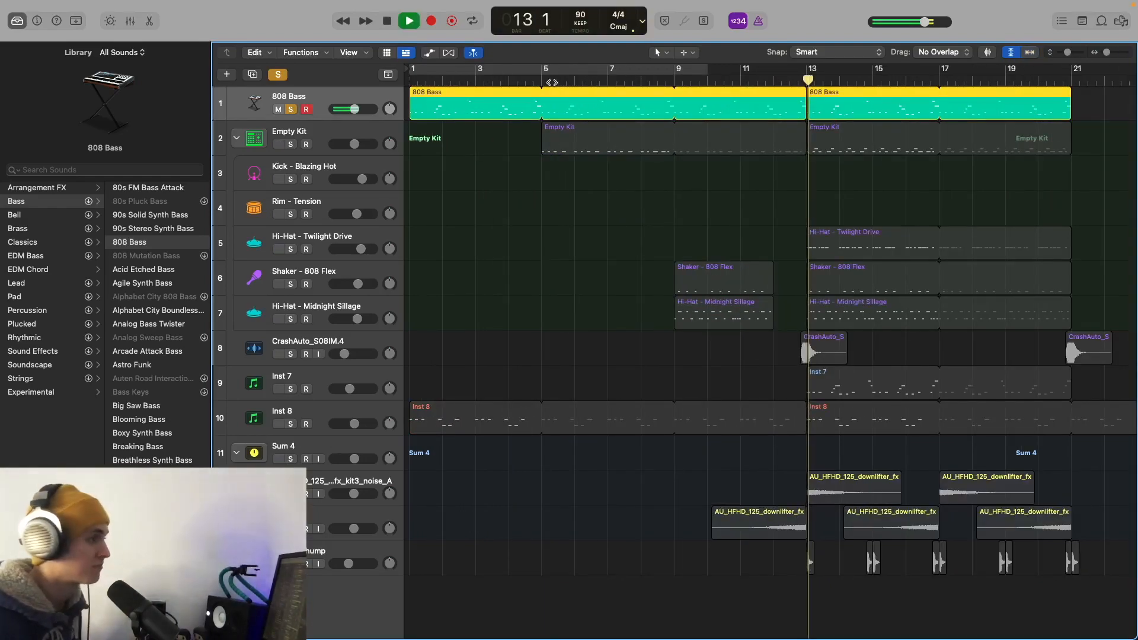
scroll(836, 118, right, 5)
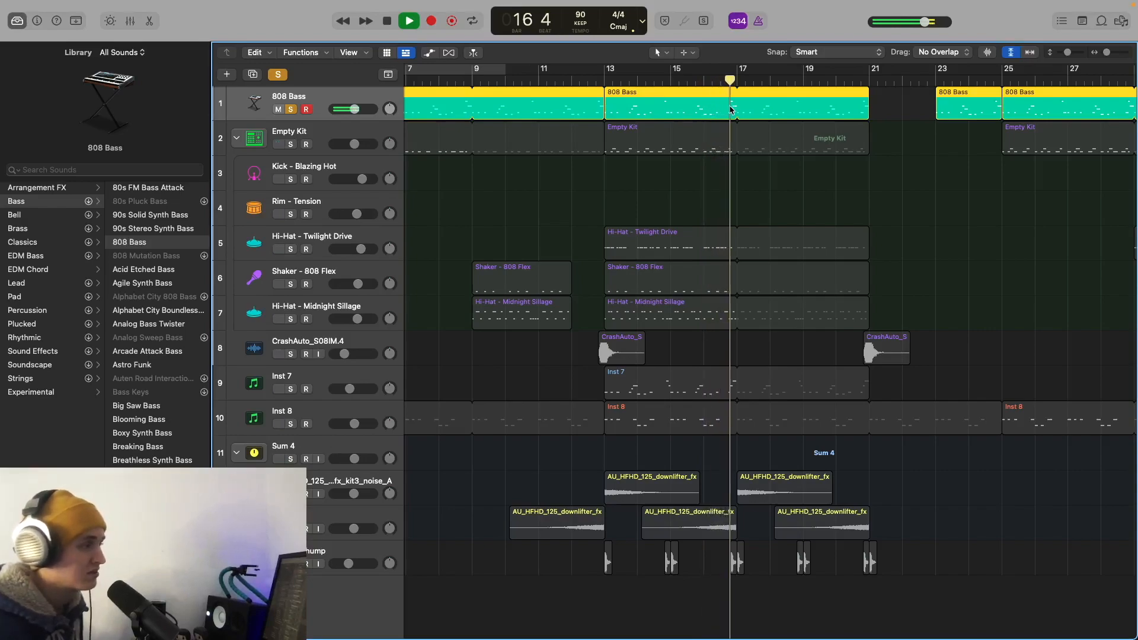
key(space)
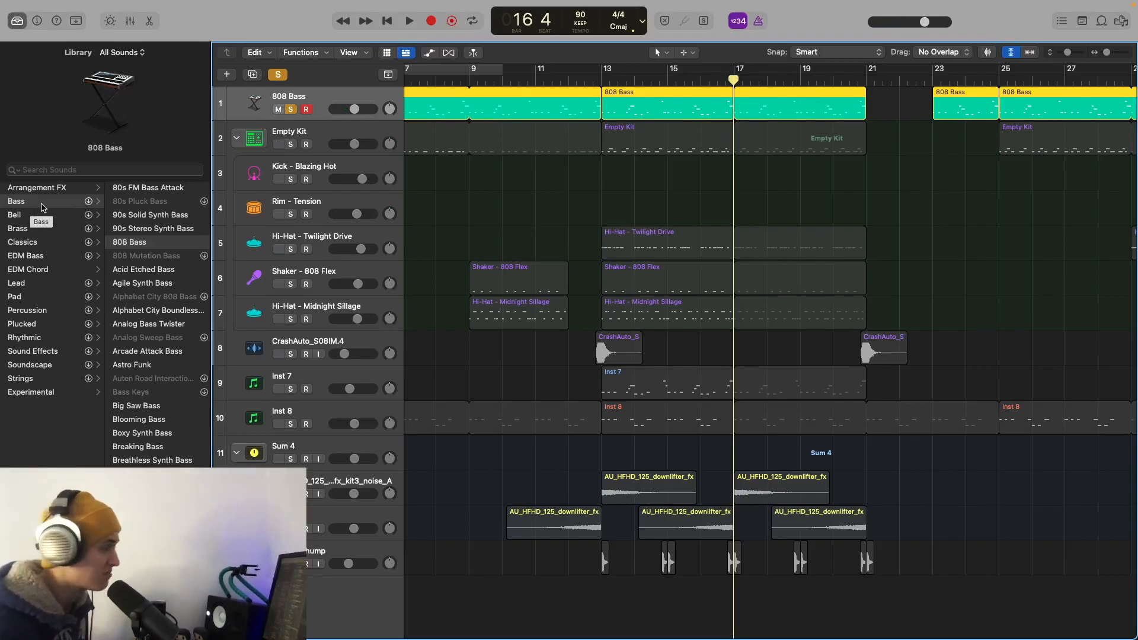
Show the mixer and inspect the Alchemy instrument and Channel EQ settings on the 808 Bass channel.
key(x)
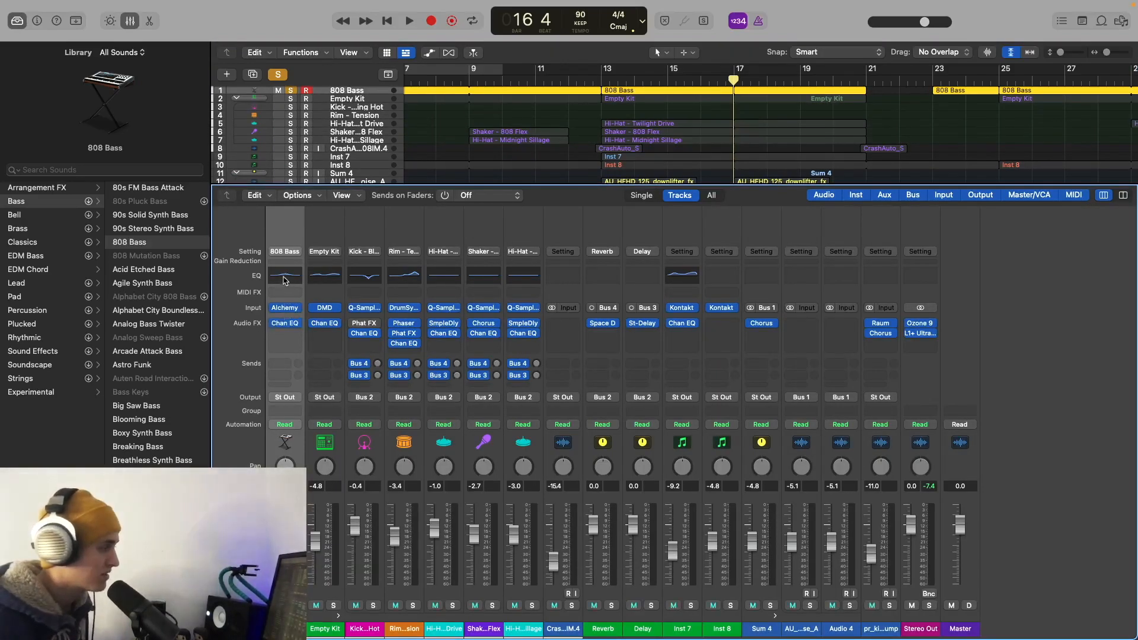
click(287, 309)
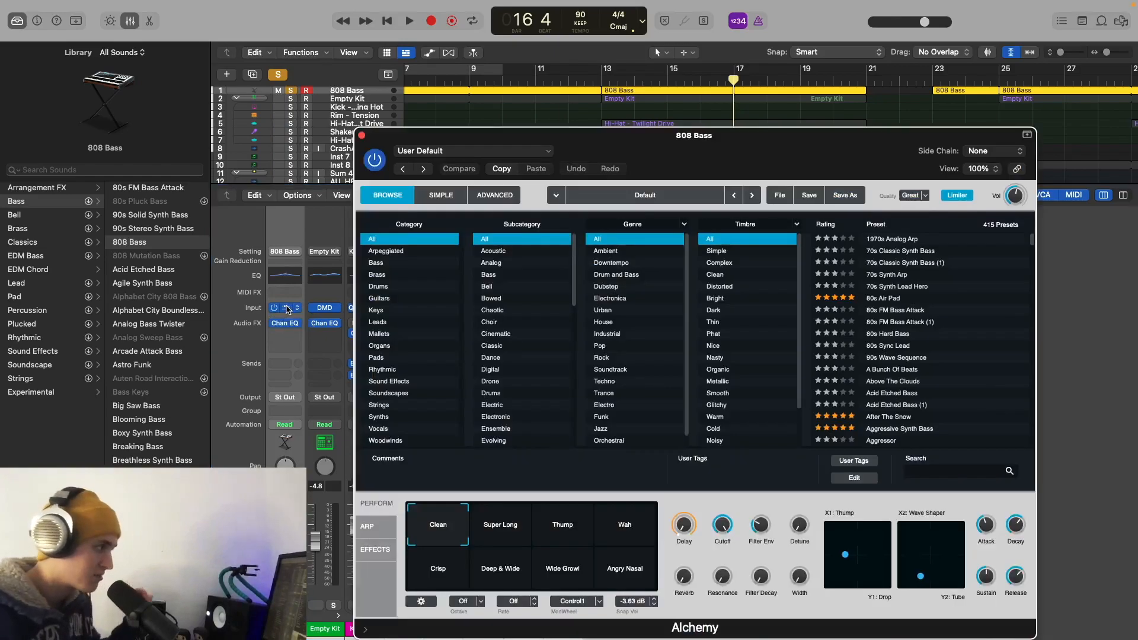
click(285, 323)
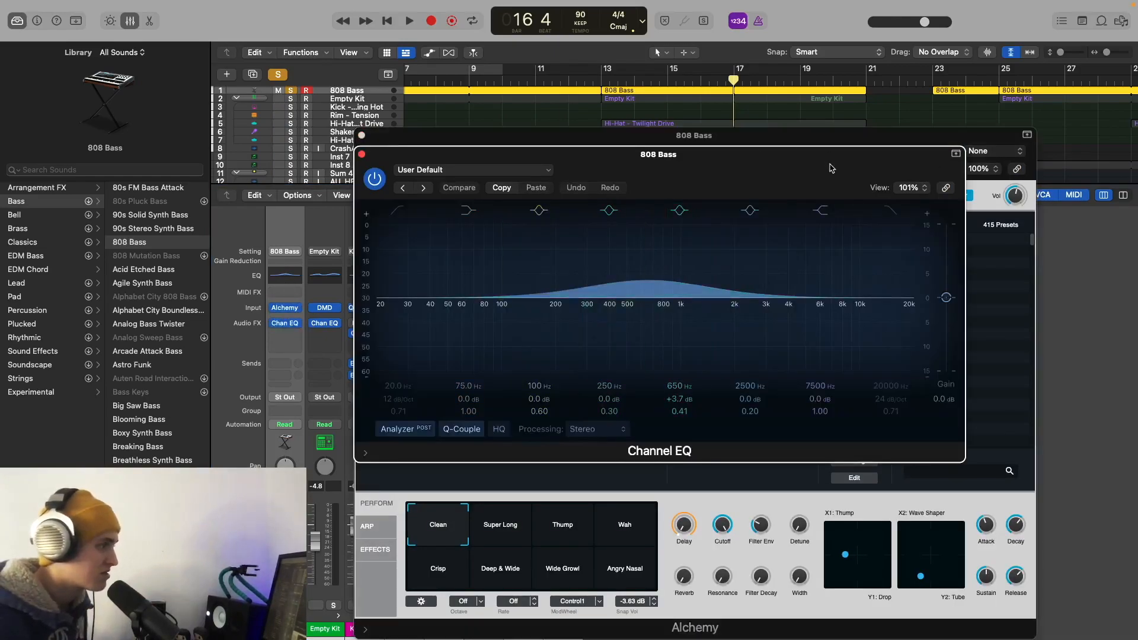
drag(830, 168, 638, 135)
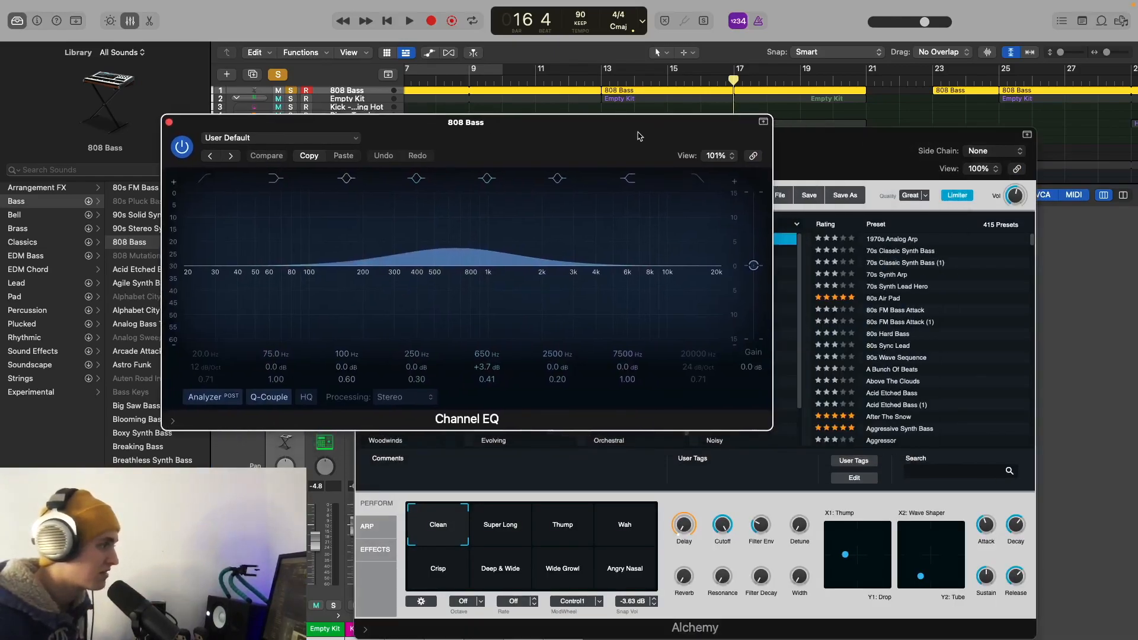
click(169, 123)
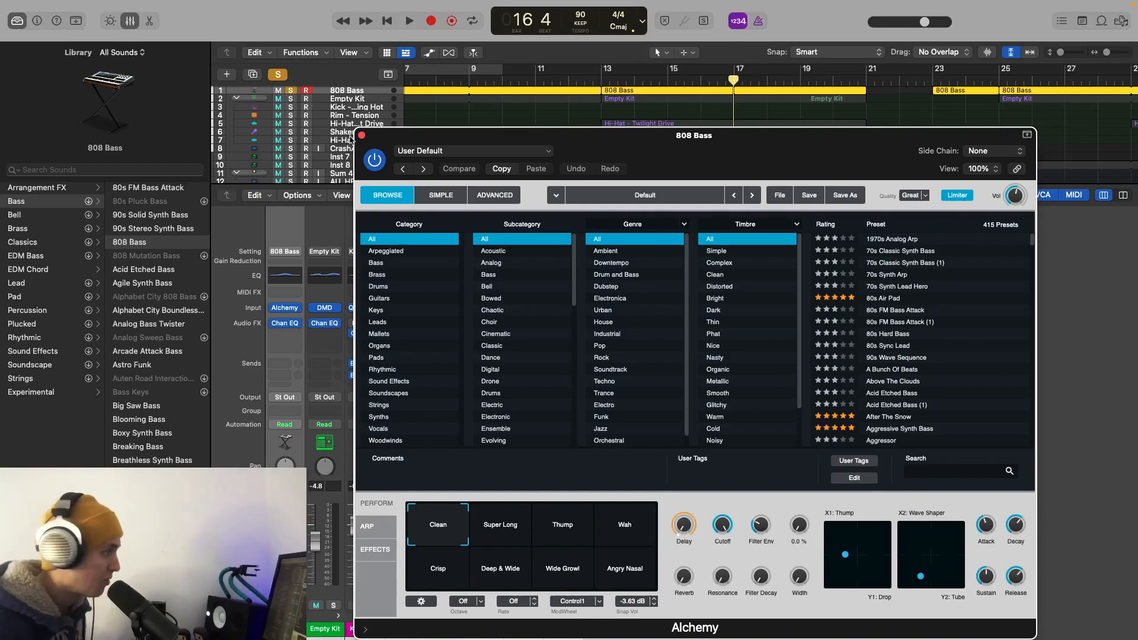
click(361, 135)
Play the soloed 808 Bass briefly from bar 13, stop playback and hide the mixer.
click(601, 80)
key(space)
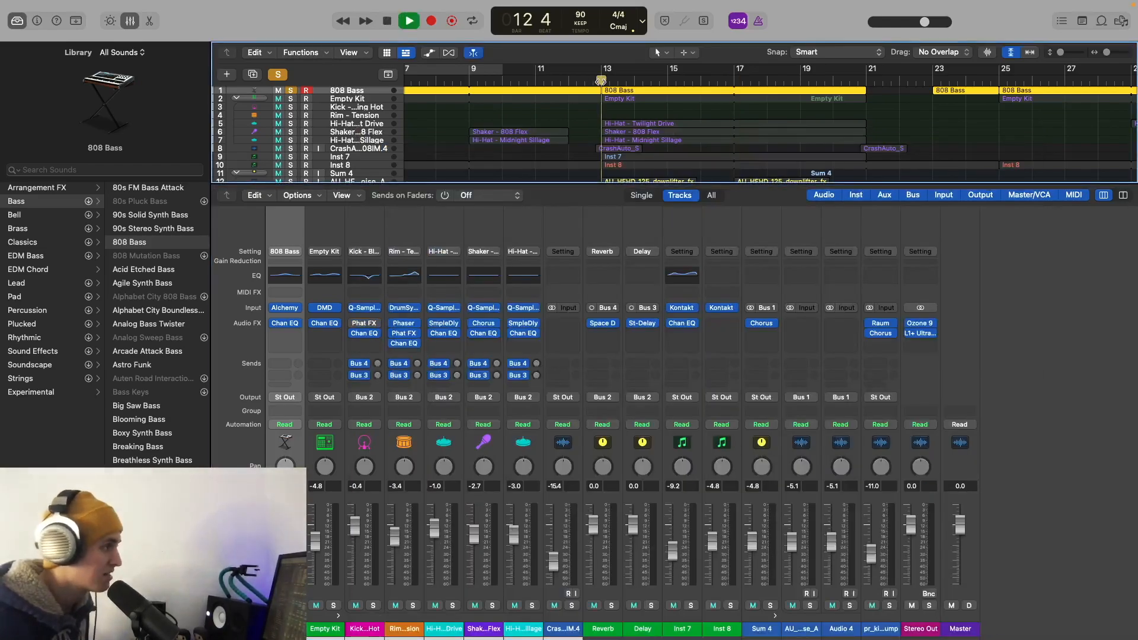
key(space)
click(130, 21)
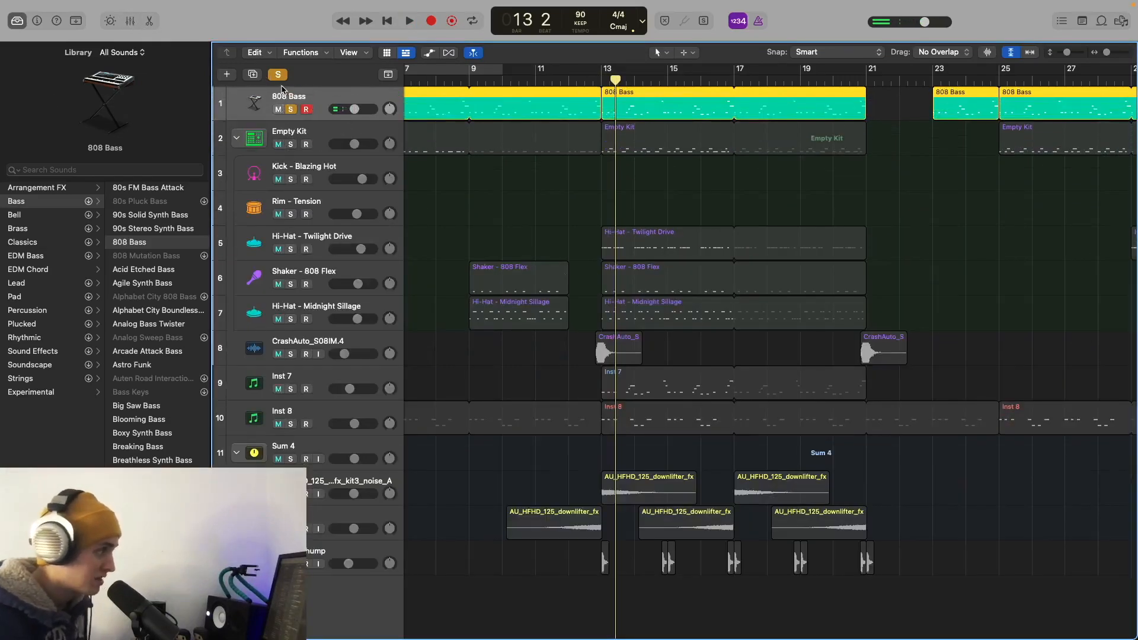
Clear the bass solo and inspect the Empty Kit's pads in Drum Machine Designer from its mixer channel.
click(278, 74)
click(349, 132)
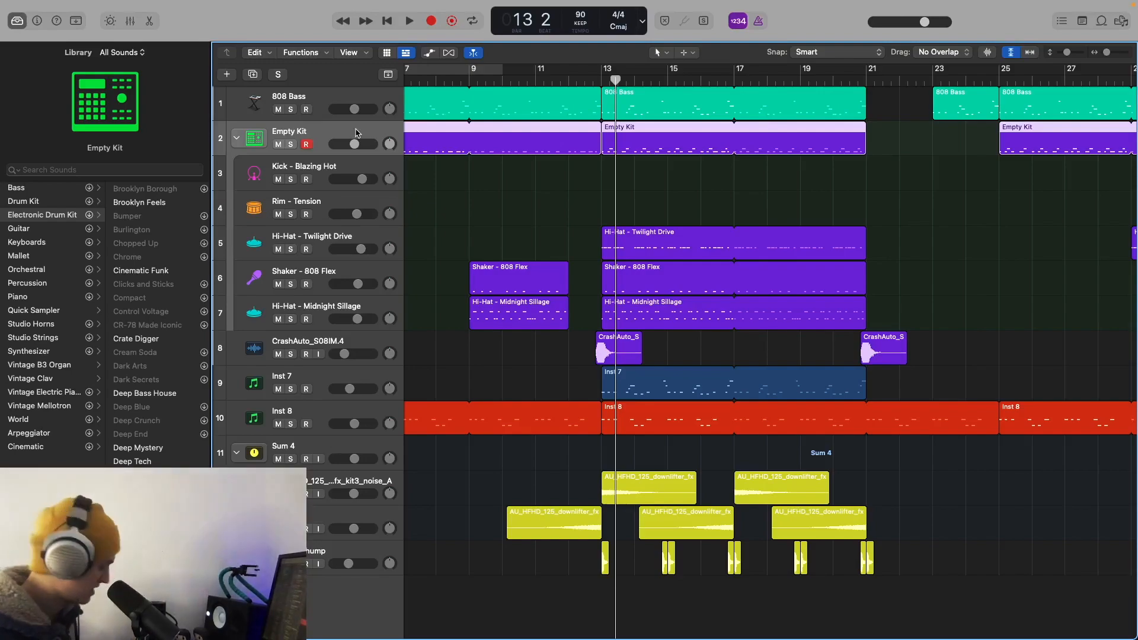
key(x)
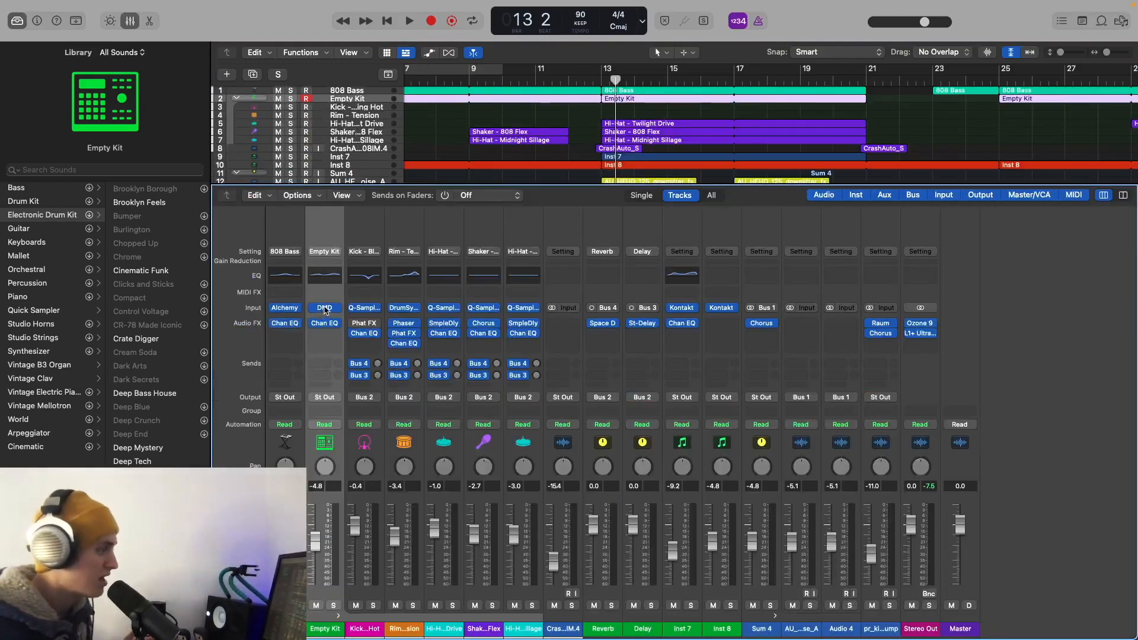
click(324, 308)
drag(664, 209, 672, 113)
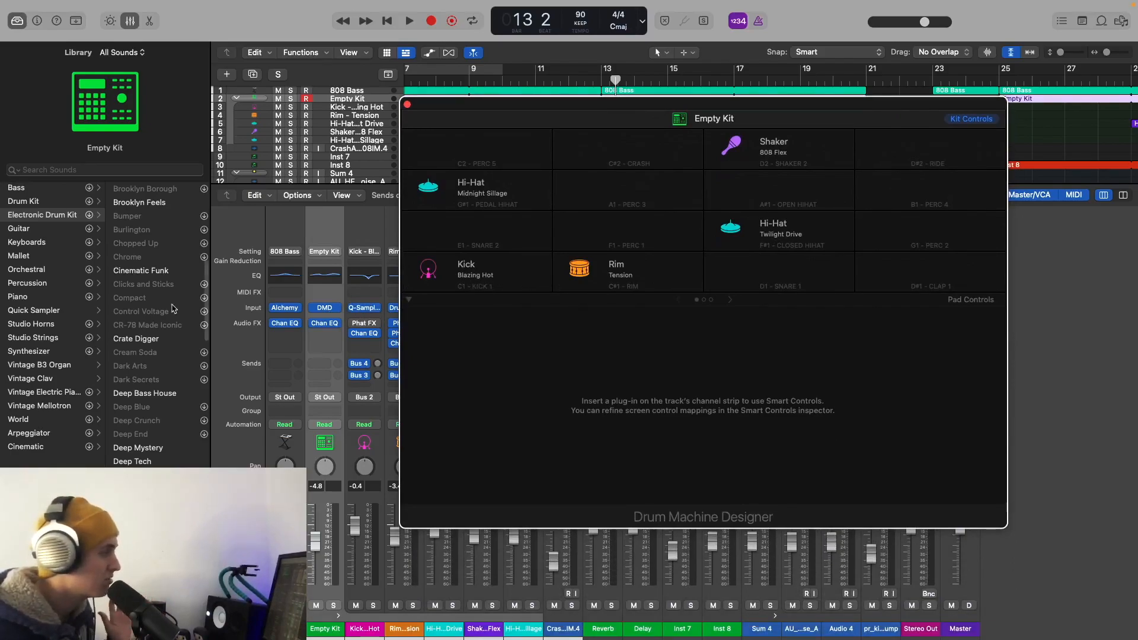
click(329, 309)
click(330, 312)
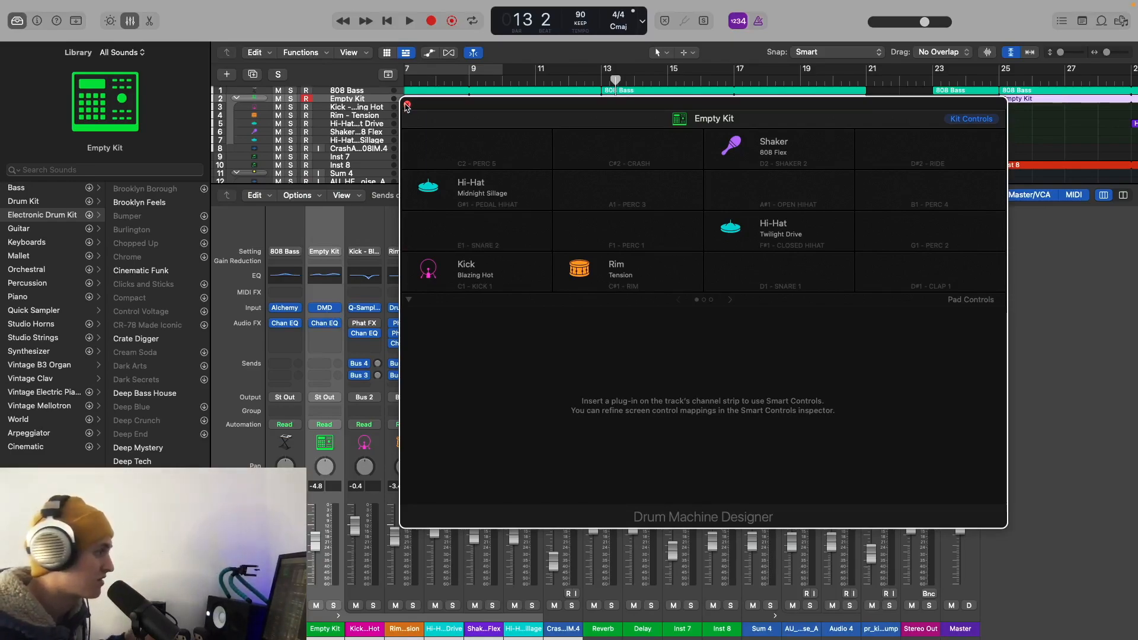
click(407, 104)
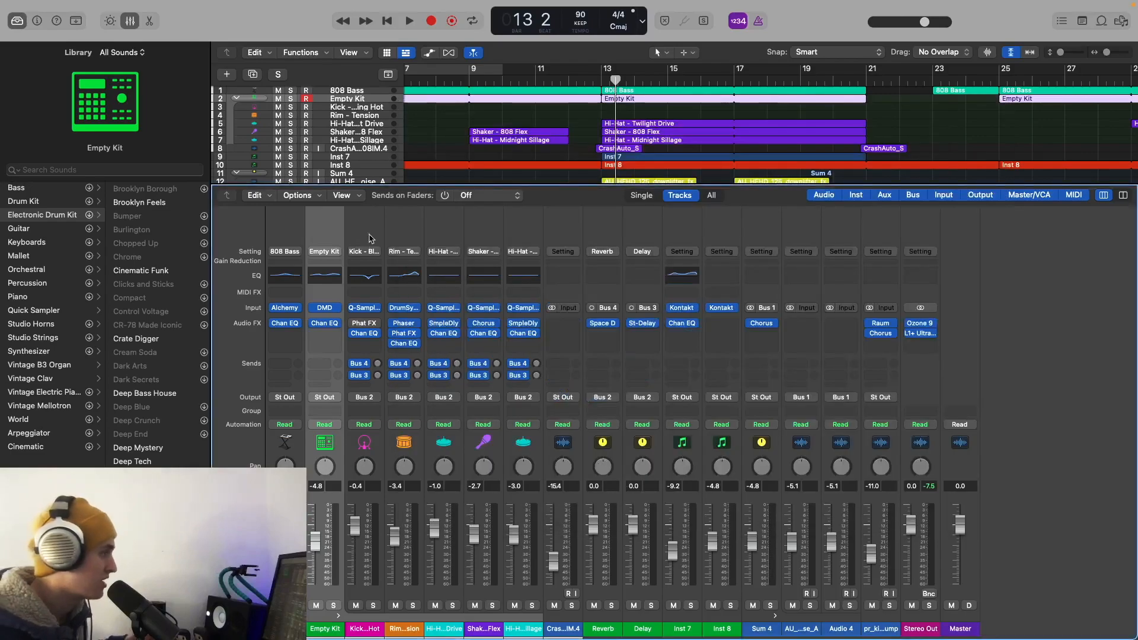
Reopen the Empty Kit's Drum Machine Designer briefly, and view the available instrument plug-ins on the Kick channel.
click(336, 312)
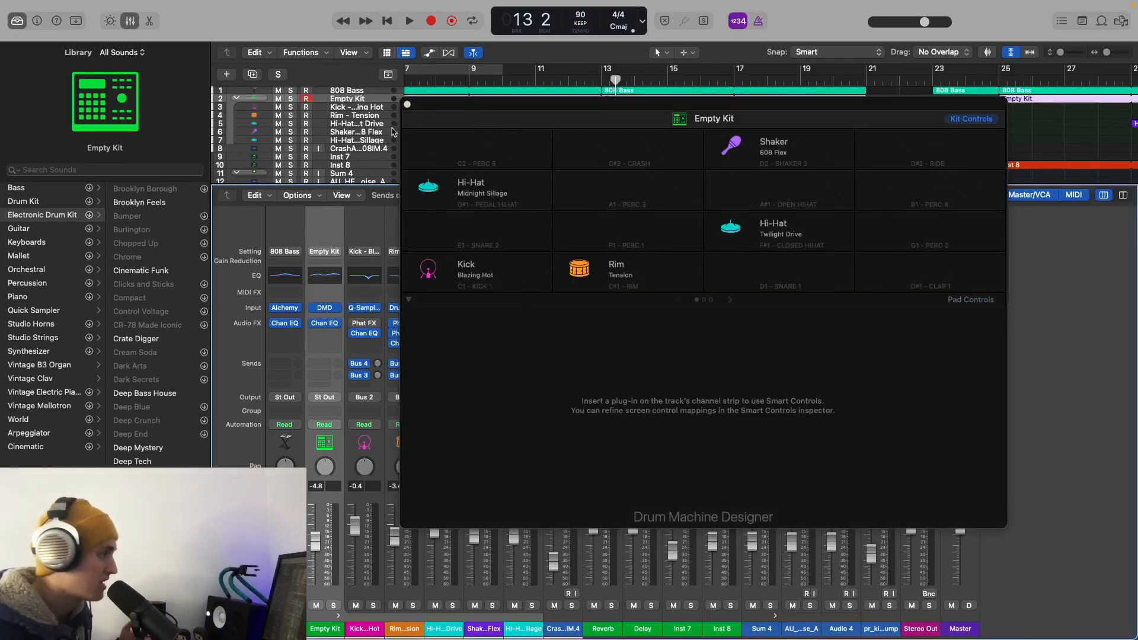
click(408, 105)
click(377, 308)
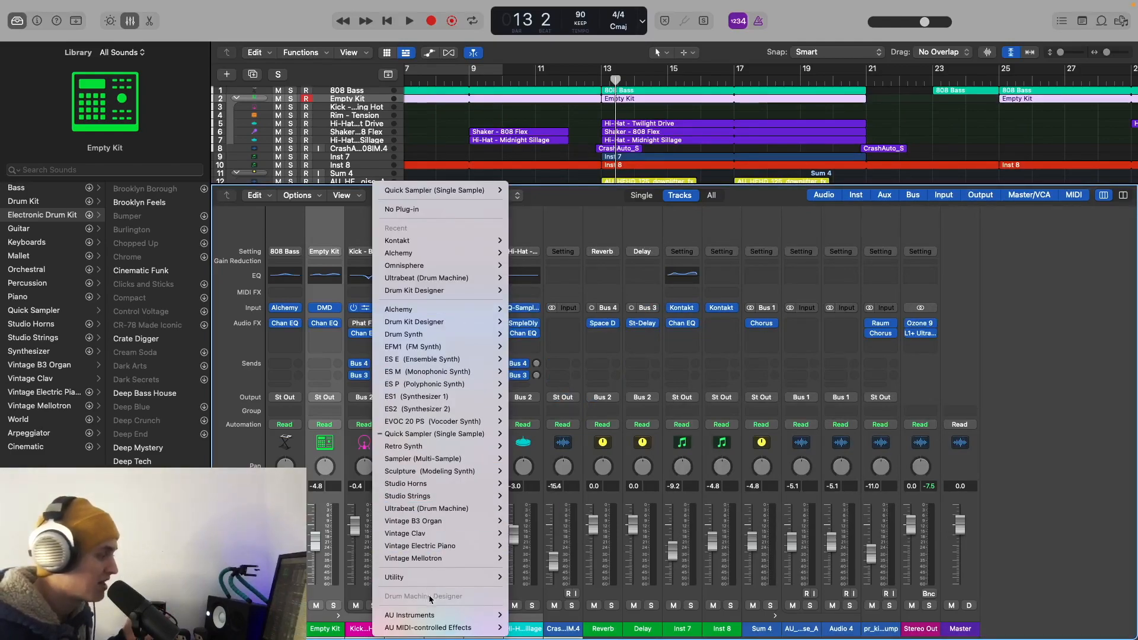
click(350, 250)
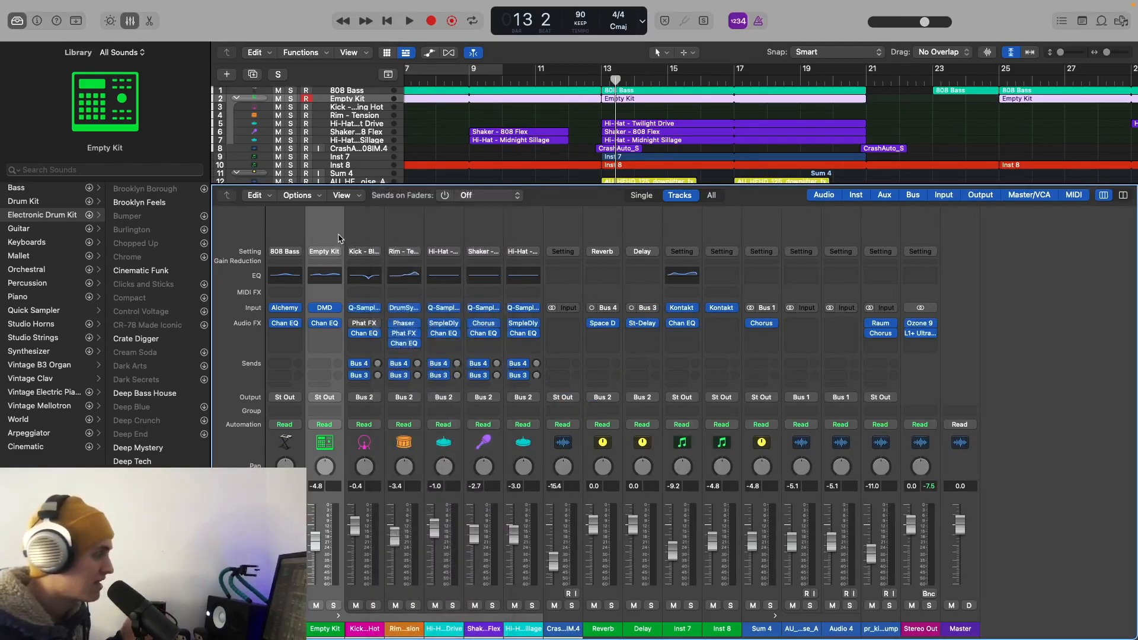
Solo the Empty Kit track and play the full drum kit from bar 13.
click(290, 99)
click(602, 80)
key(space)
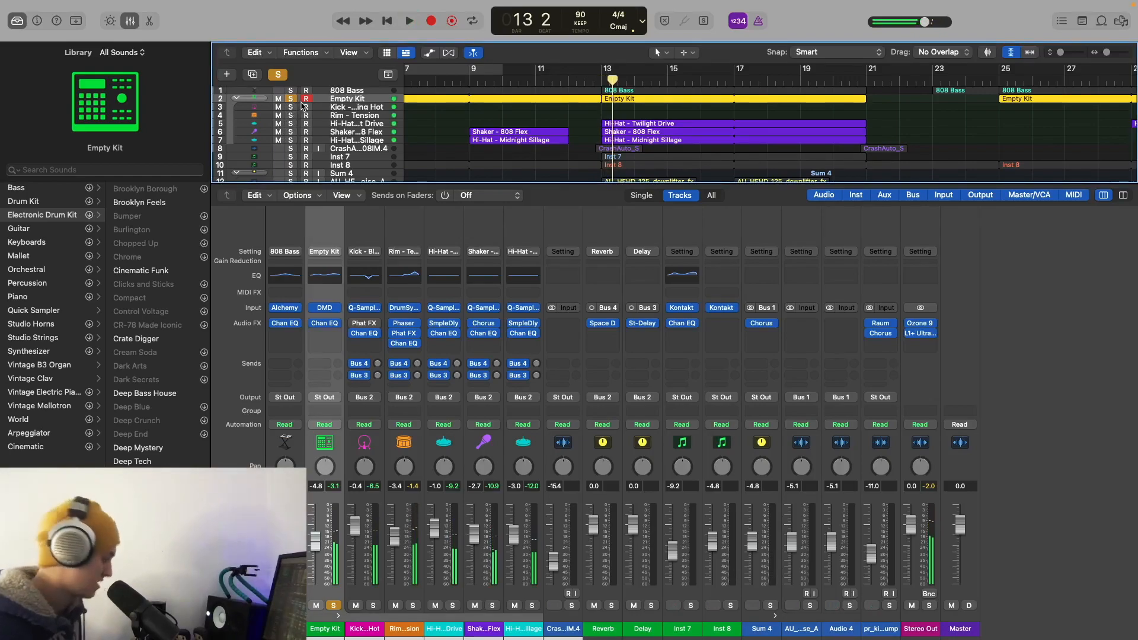
Mute the Hi-Hat Midnight Sillage, Shaker 808 Flex and Hi-Hat Twilight Drive tracks, and play the remaining kick and rim.
scroll(301, 106, up, 5)
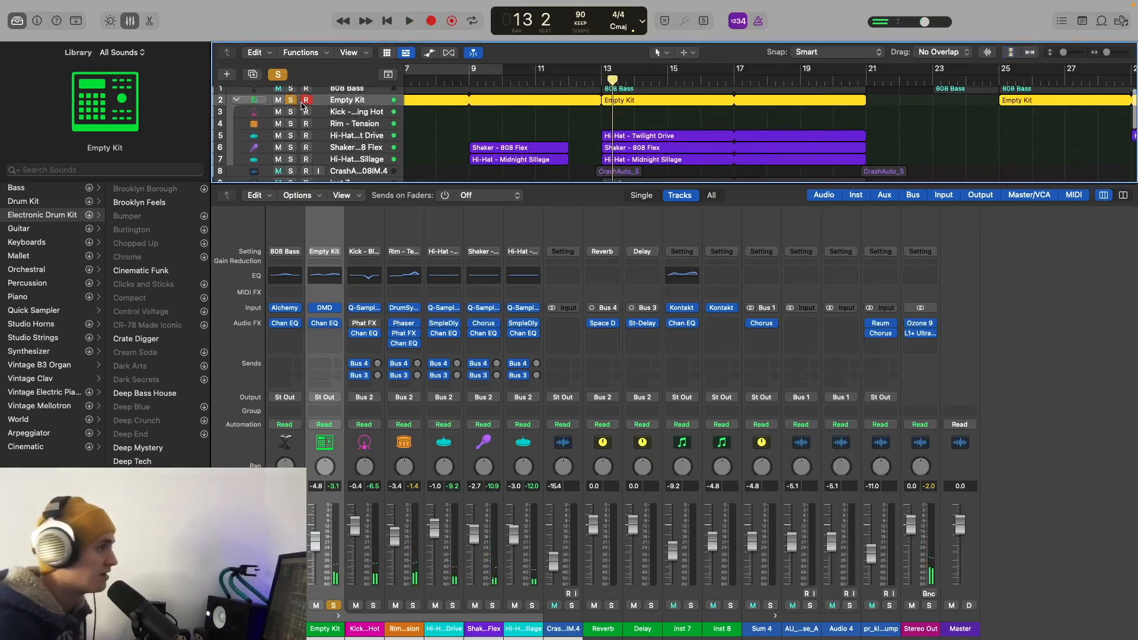
scroll(291, 147, down, 2)
click(278, 142)
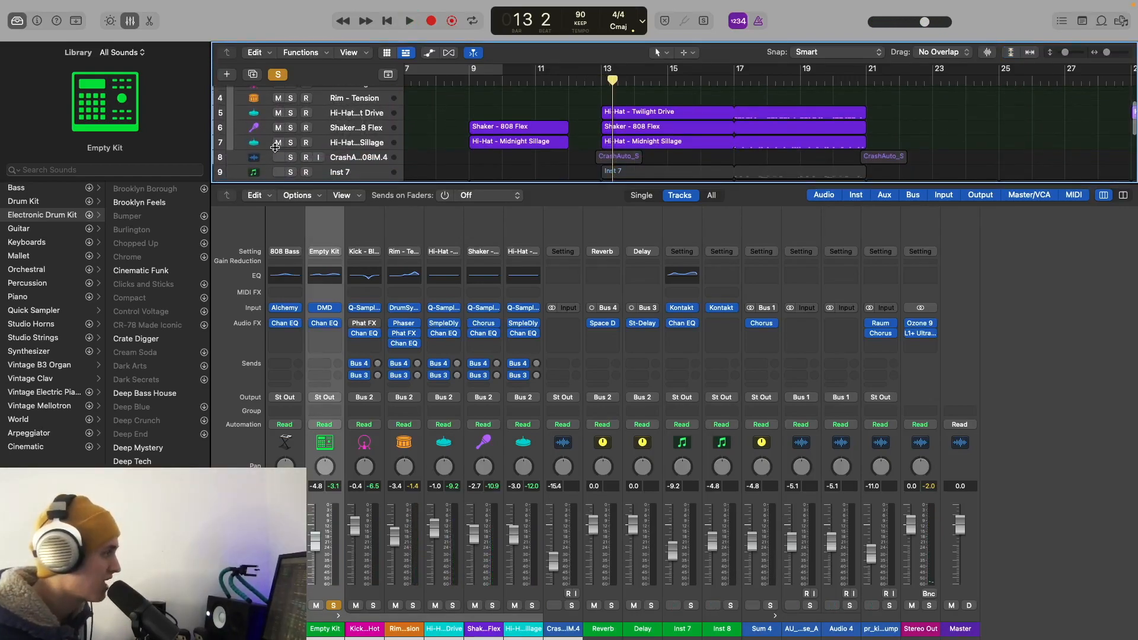
click(278, 128)
click(278, 112)
scroll(278, 113, up, 3)
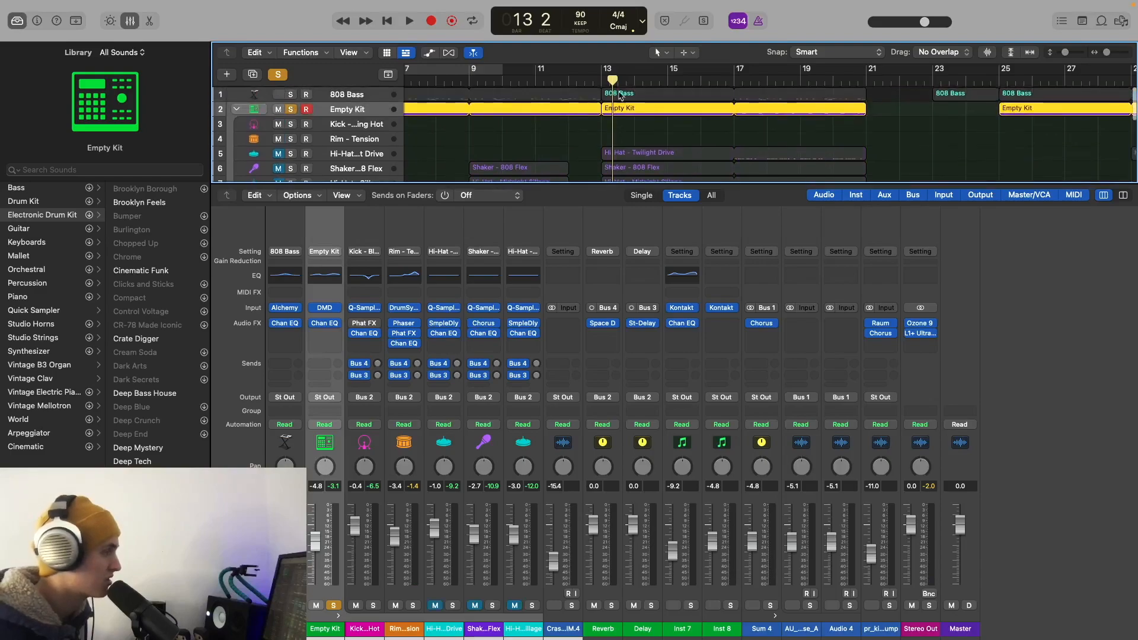
key(space)
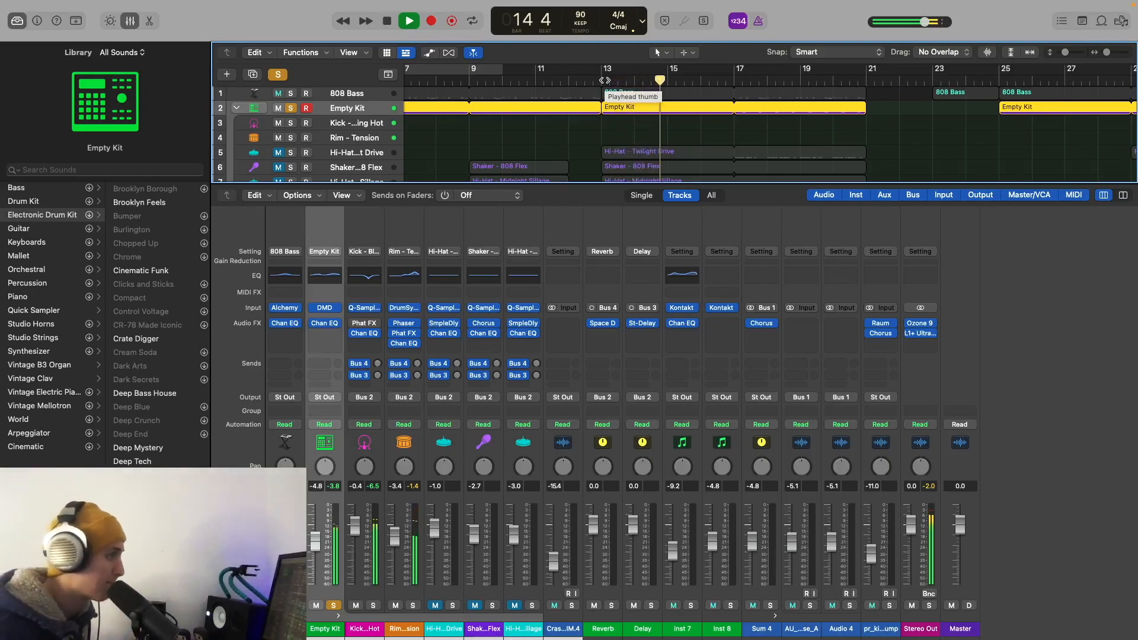
key(space)
Solo the 808 Bass together with the Empty Kit and play both from bar 13.
click(290, 94)
click(600, 83)
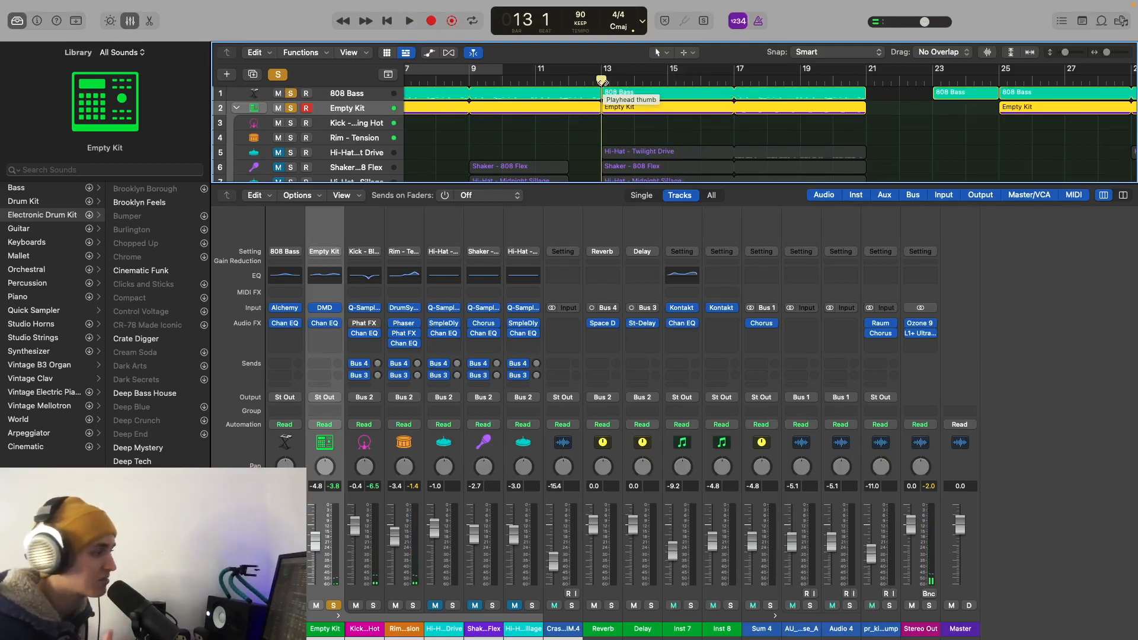
key(space)
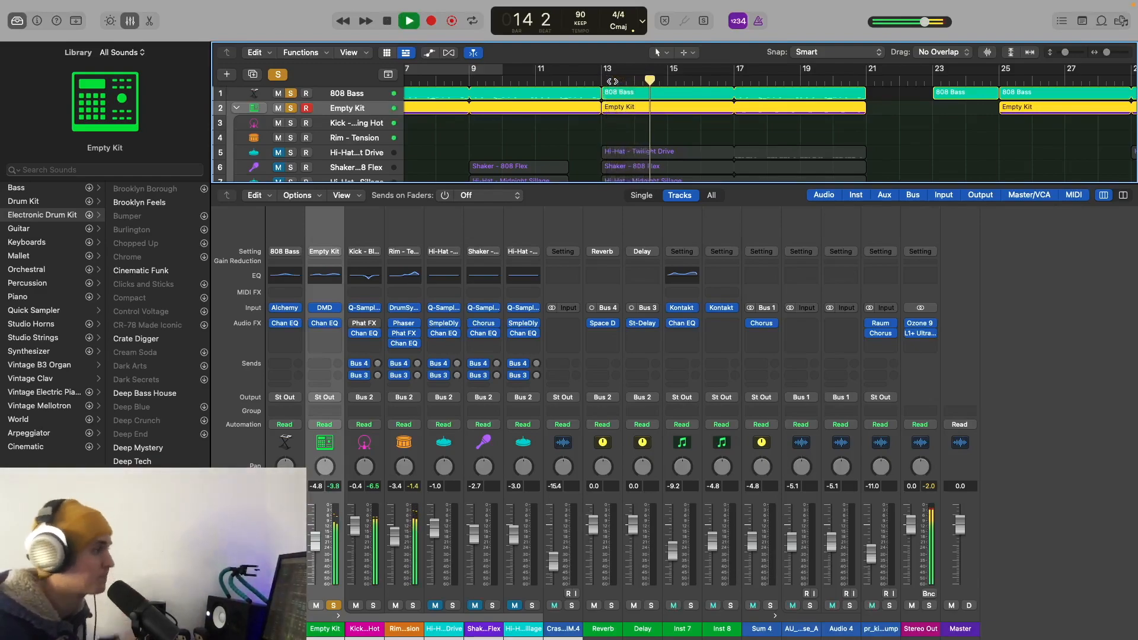
key(space)
Hide the mixer and enlarge the track rows vertically so the region contents are readable.
key(x)
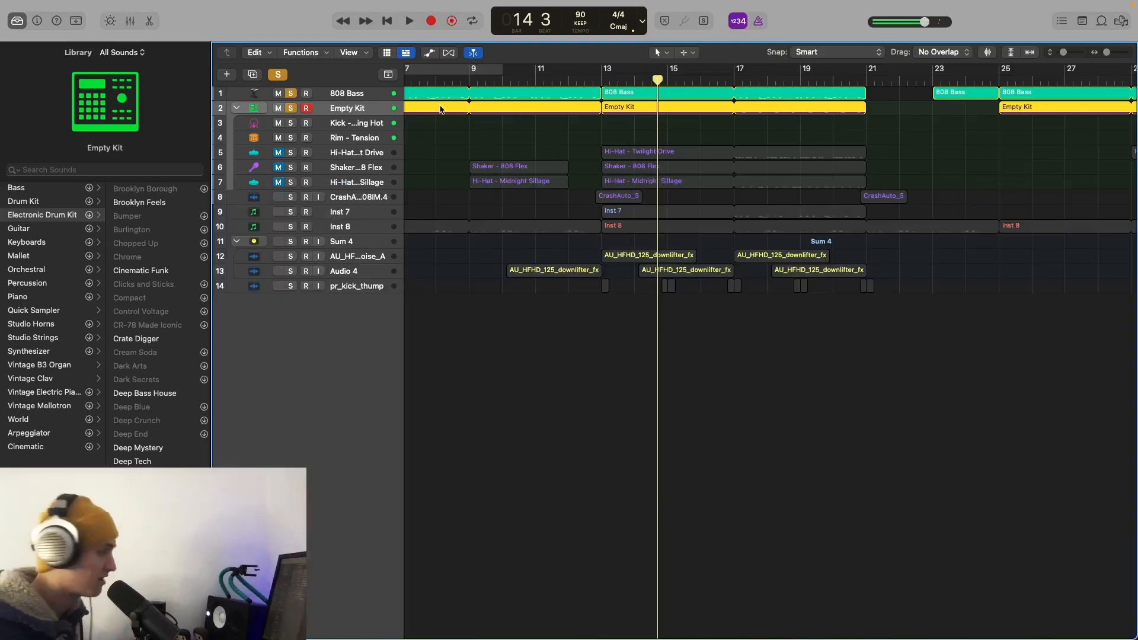
key(super+Down)
key(super+Down)
key(super+Down)
key(super+Down)
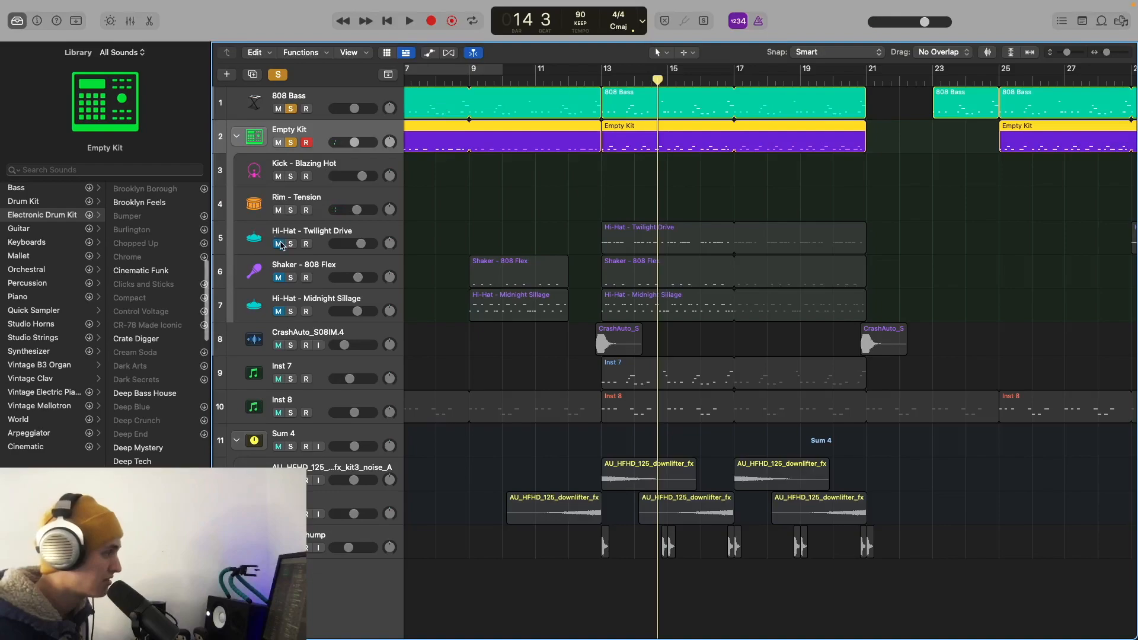
Clear the existing solos, and solo the Hi-Hat Twilight Drive track to hear it from bar 13.
click(290, 143)
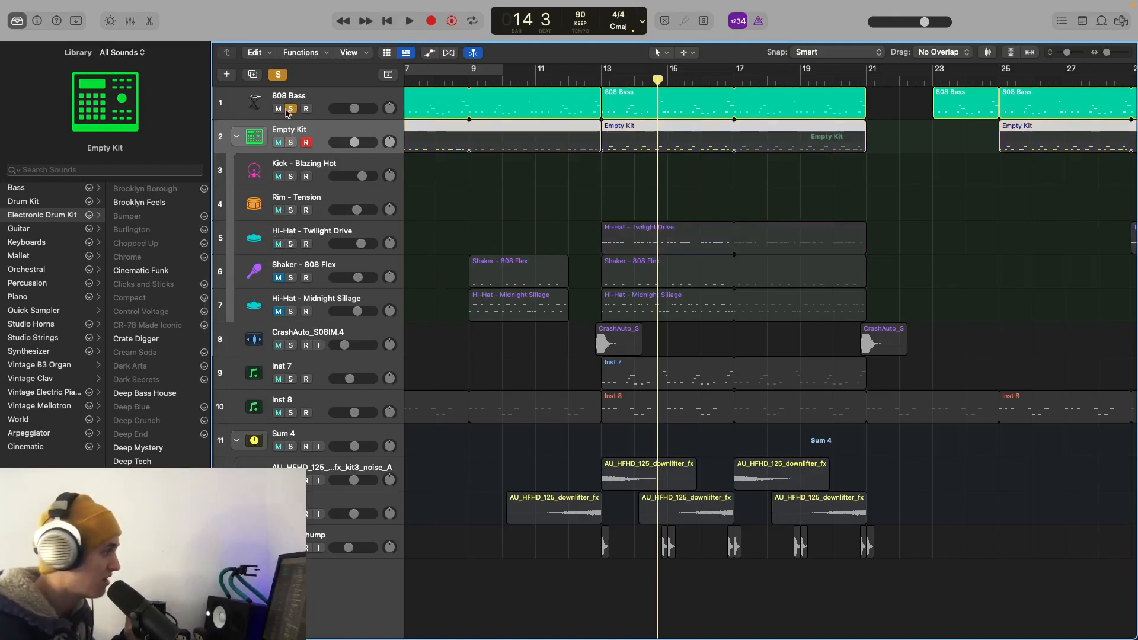
click(278, 75)
click(291, 244)
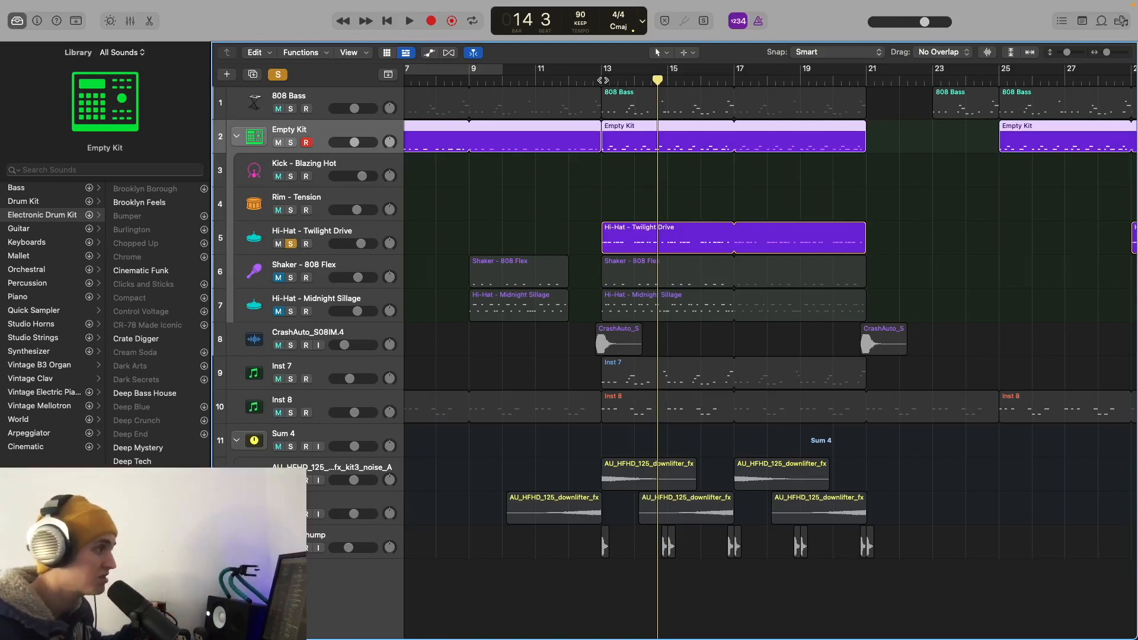
click(602, 80)
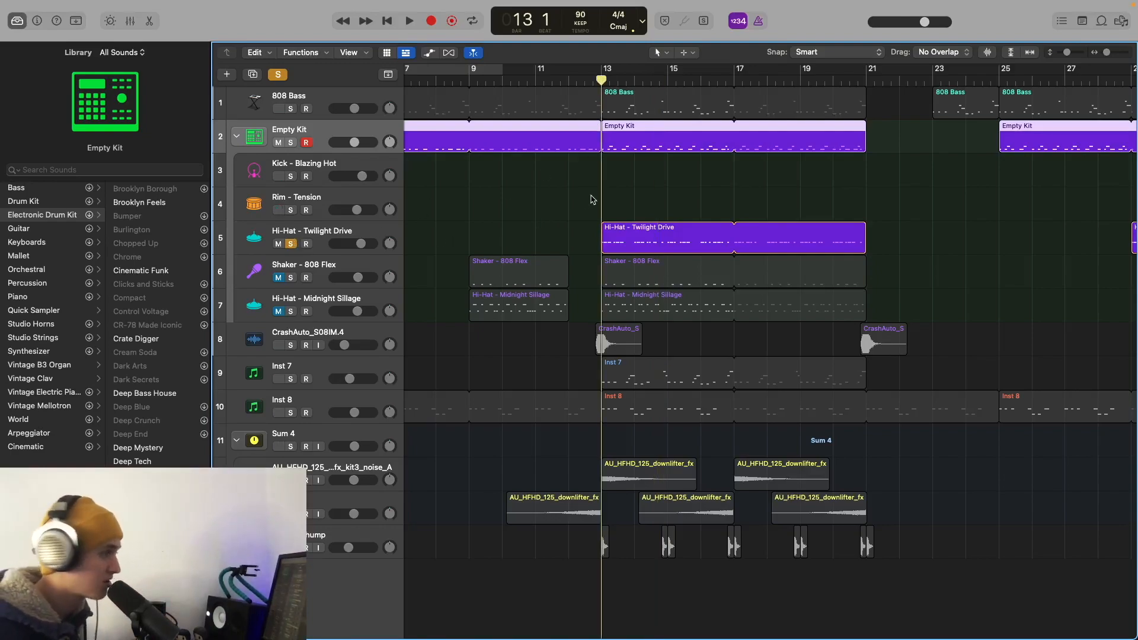
click(279, 142)
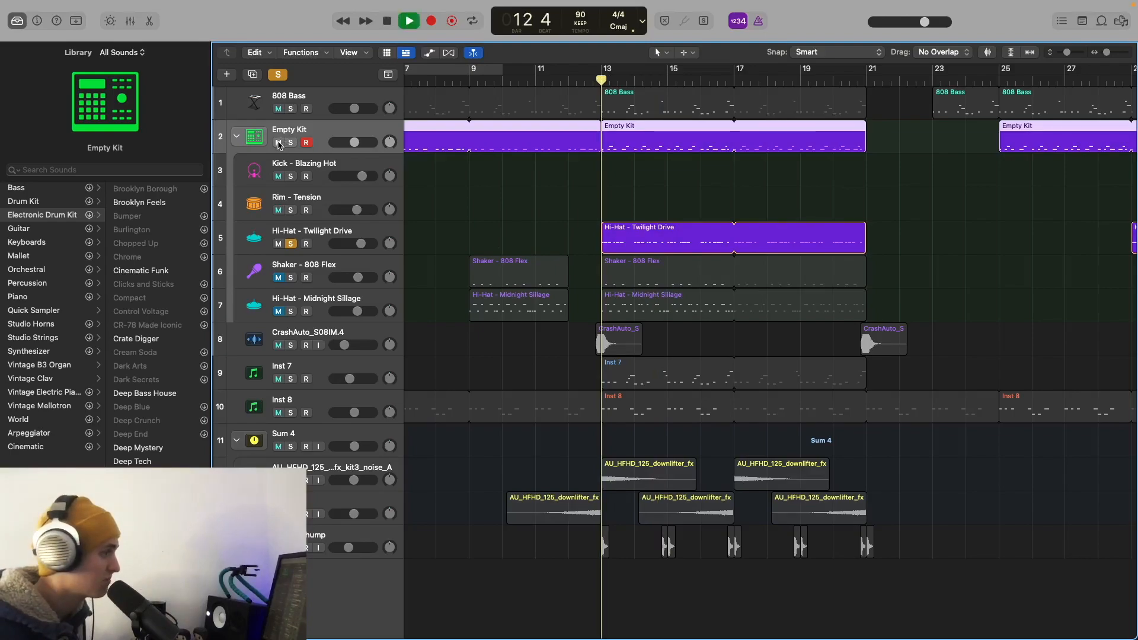
key(space)
click(279, 143)
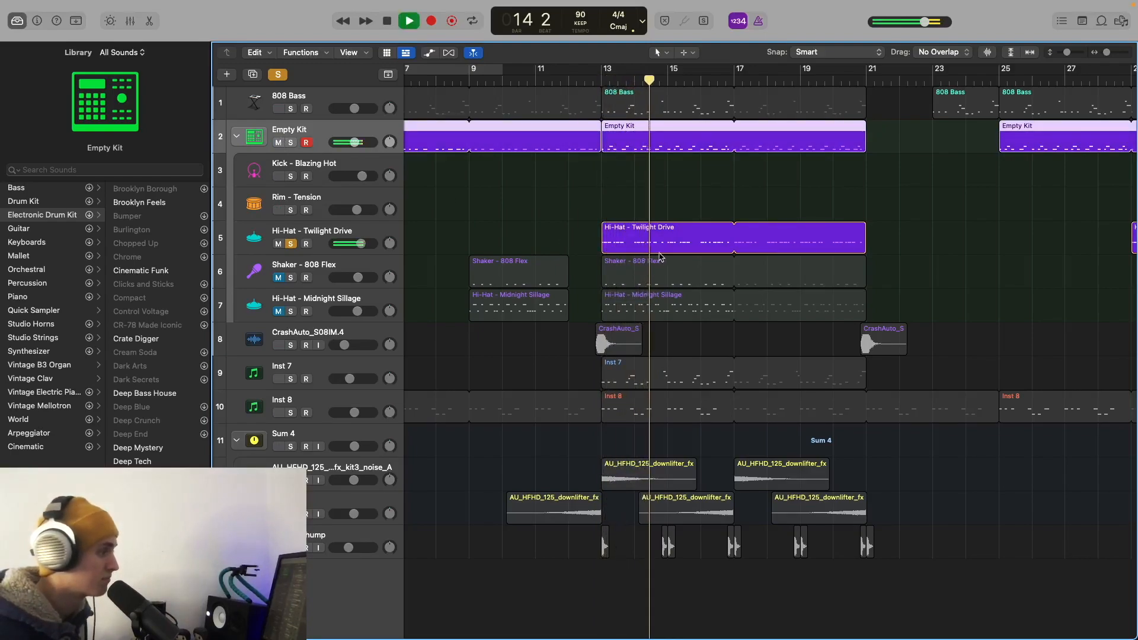
key(space)
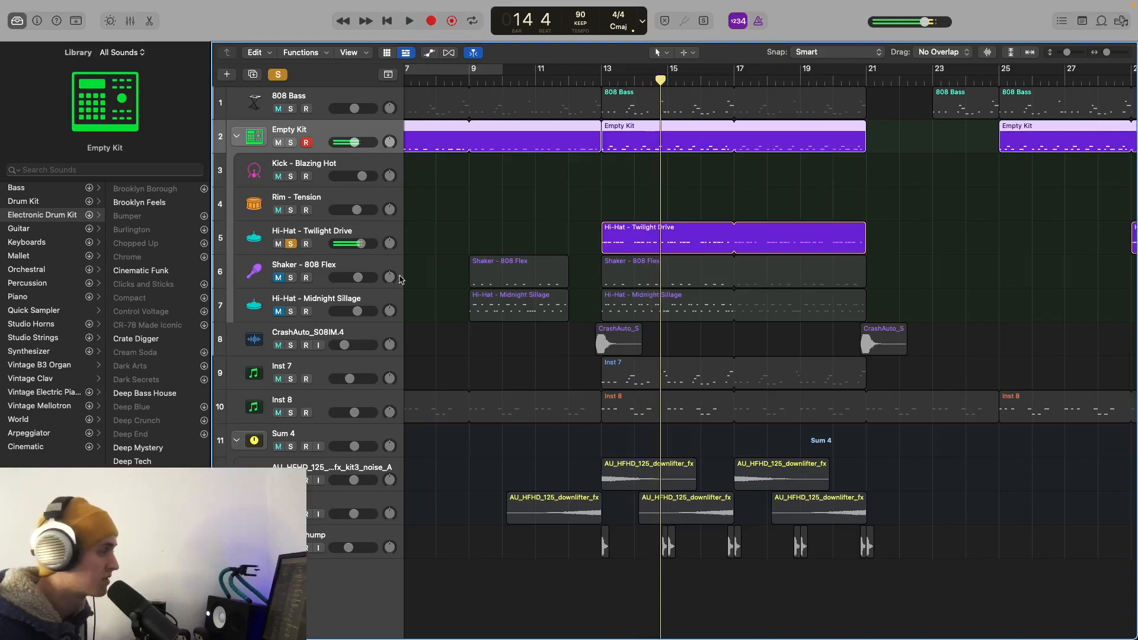
Add the Hi-Hat Midnight Sillage track to the solo with Hi-Hat Twilight Drive, and play both from bar 13.
click(291, 312)
click(601, 80)
key(space)
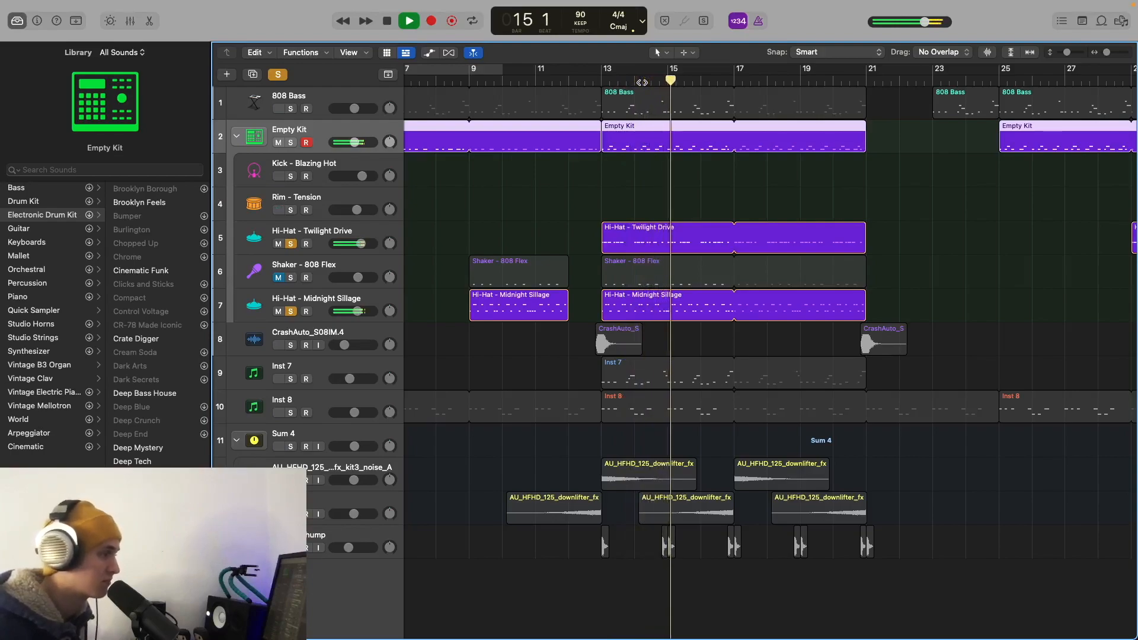
key(space)
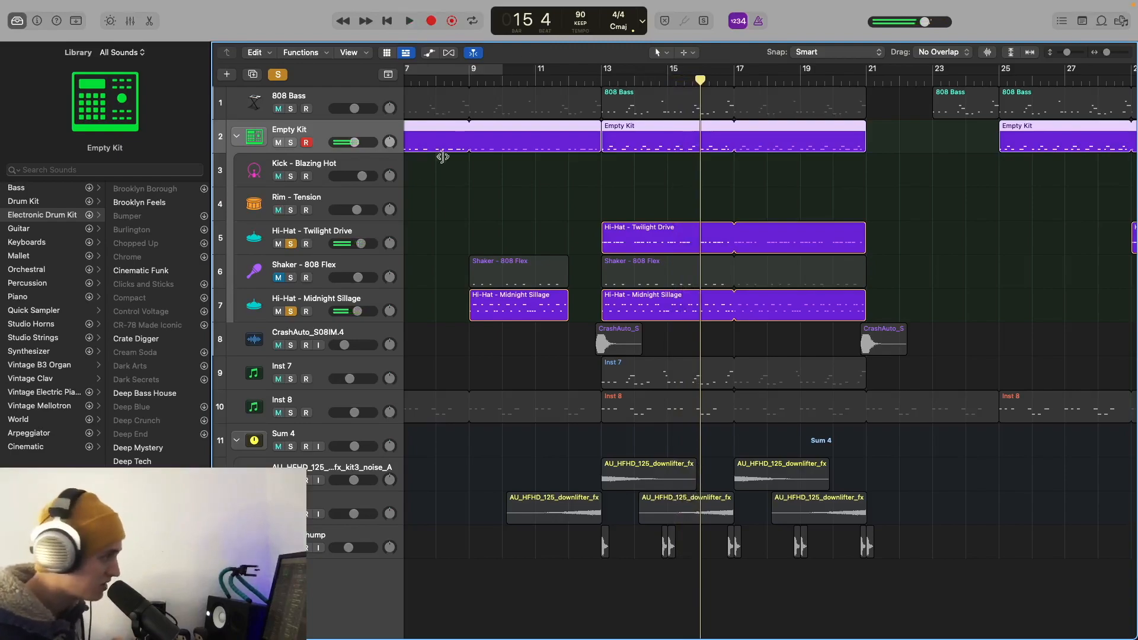
Inspect the Sample Delay plug-in on the Hi-Hat Twilight Drive channel strip in the mixer, and hide the mixer when done.
click(383, 228)
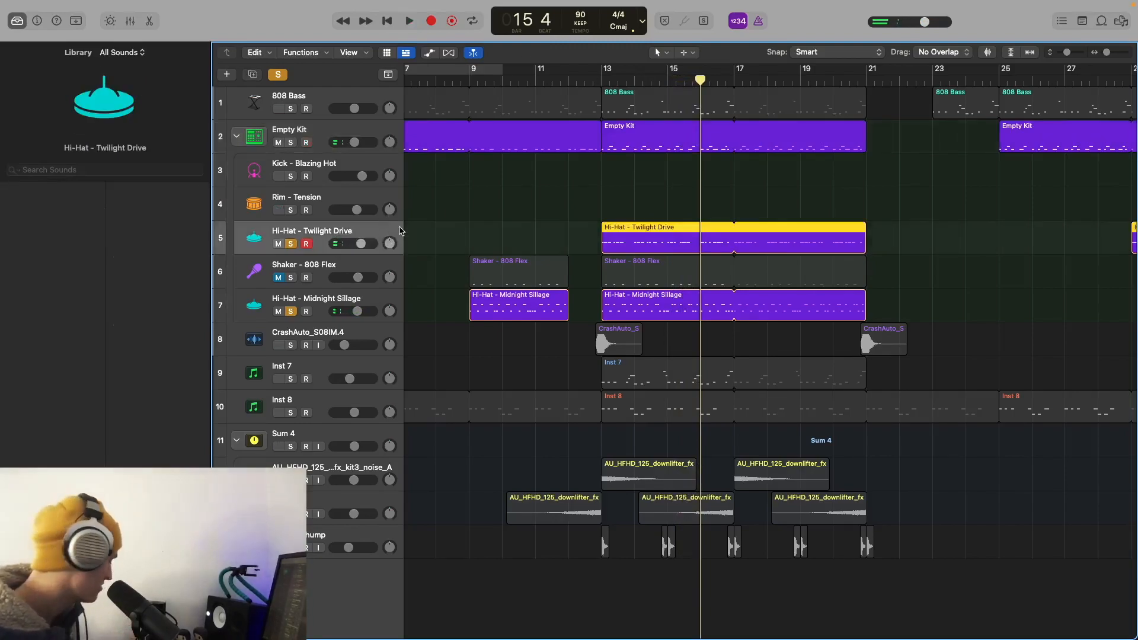
key(x)
click(444, 325)
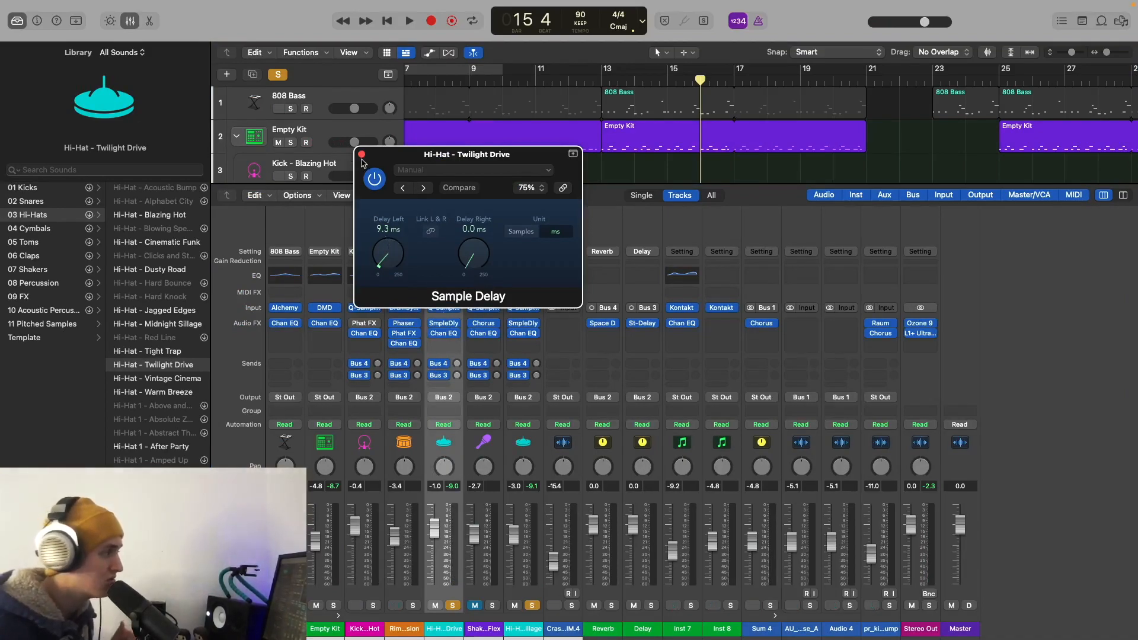
click(362, 155)
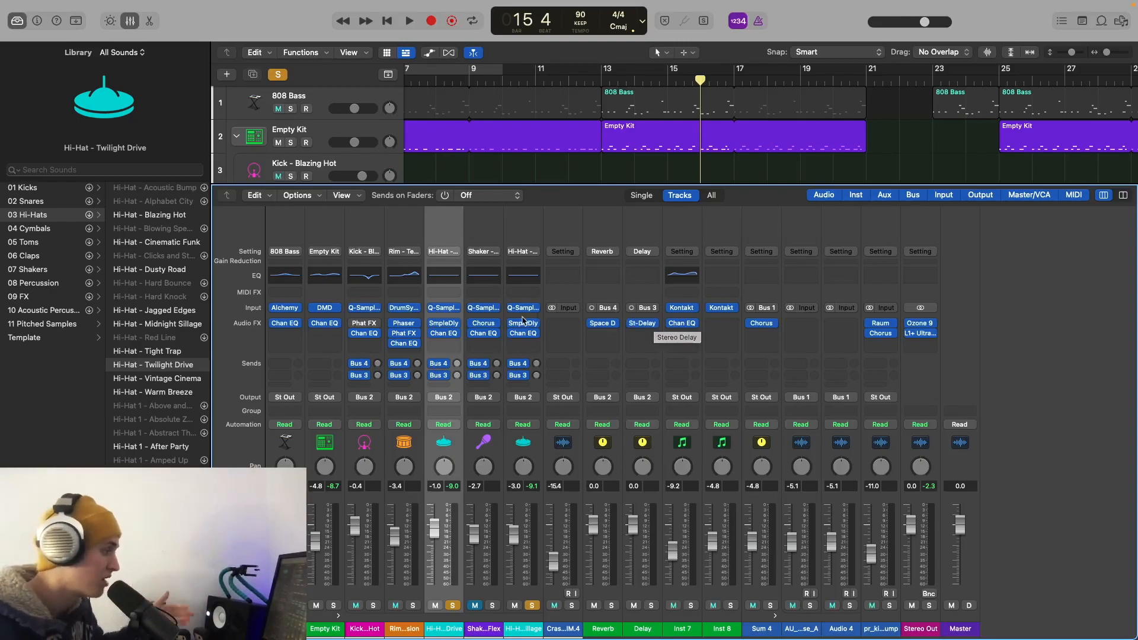
click(442, 326)
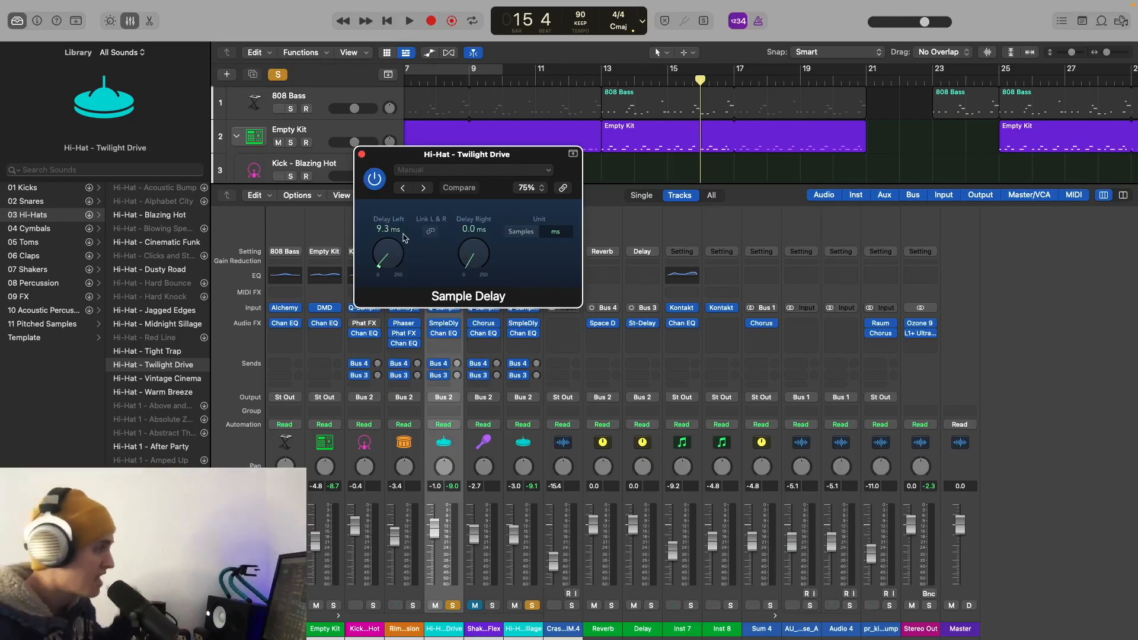
click(361, 154)
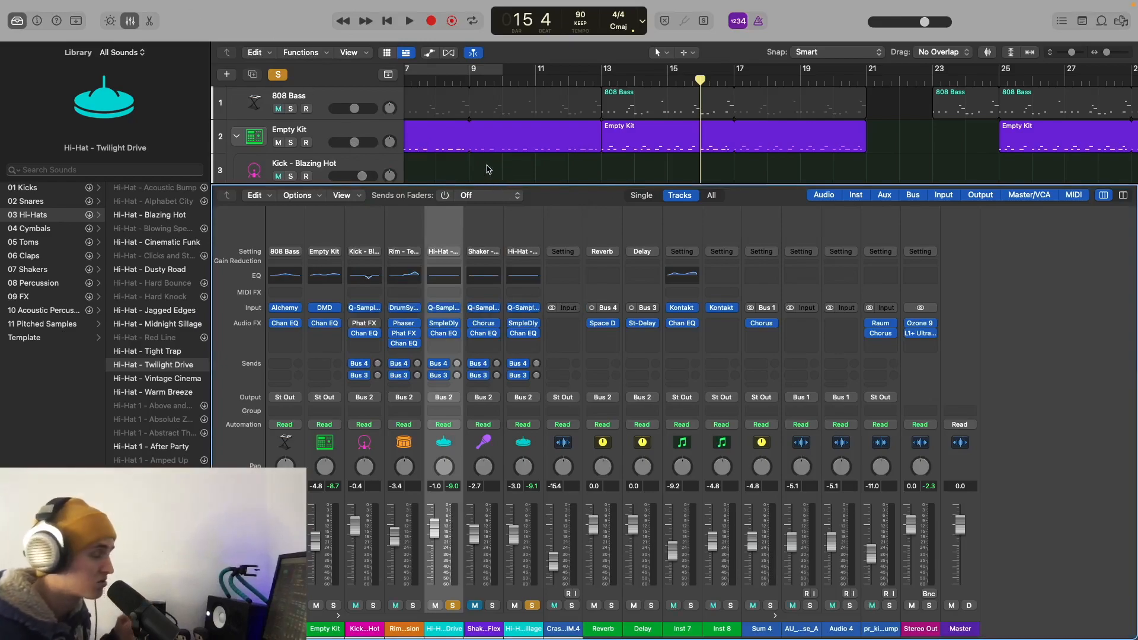
click(130, 22)
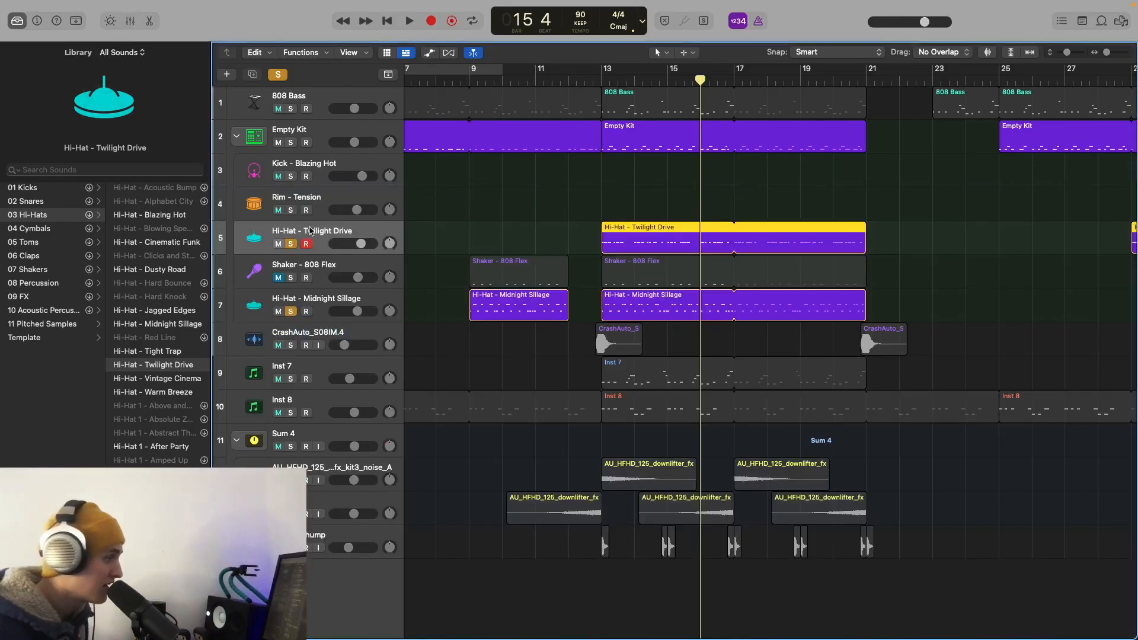
Solo the Shaker 808 Flex with both hi-hats, play from bar 13, and bring in the Empty Kit during playback.
click(296, 278)
click(602, 78)
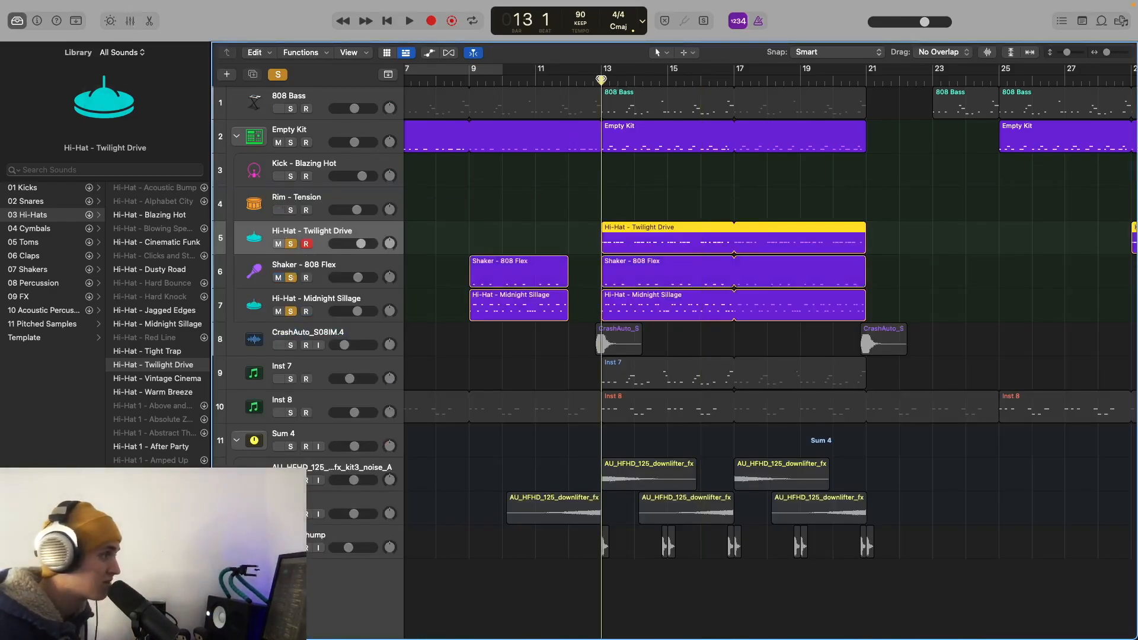
key(space)
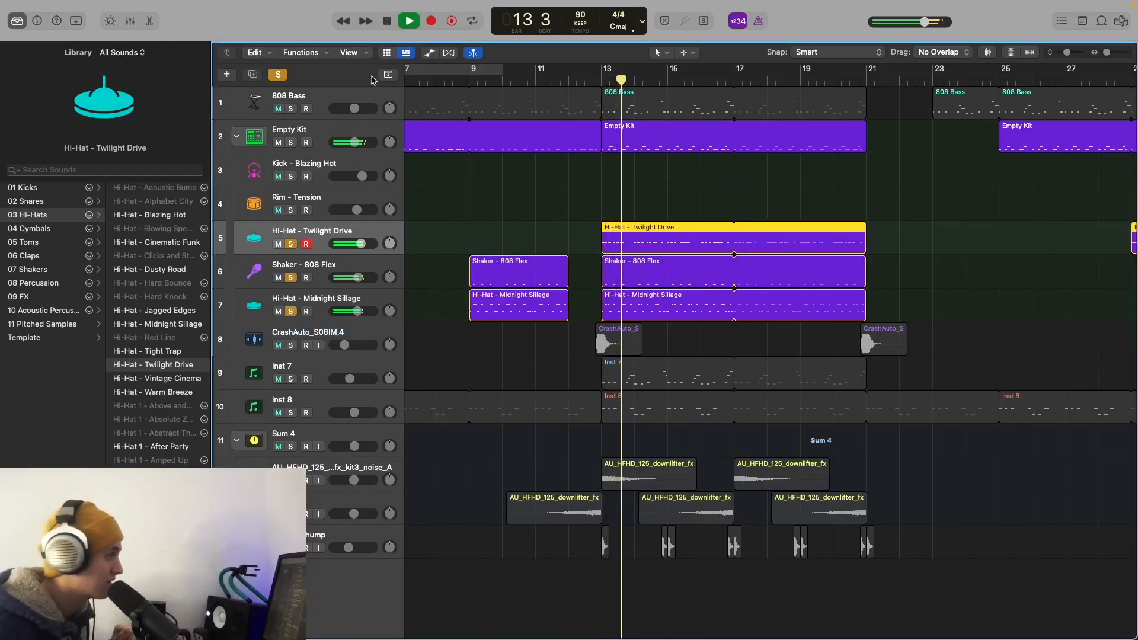
click(290, 143)
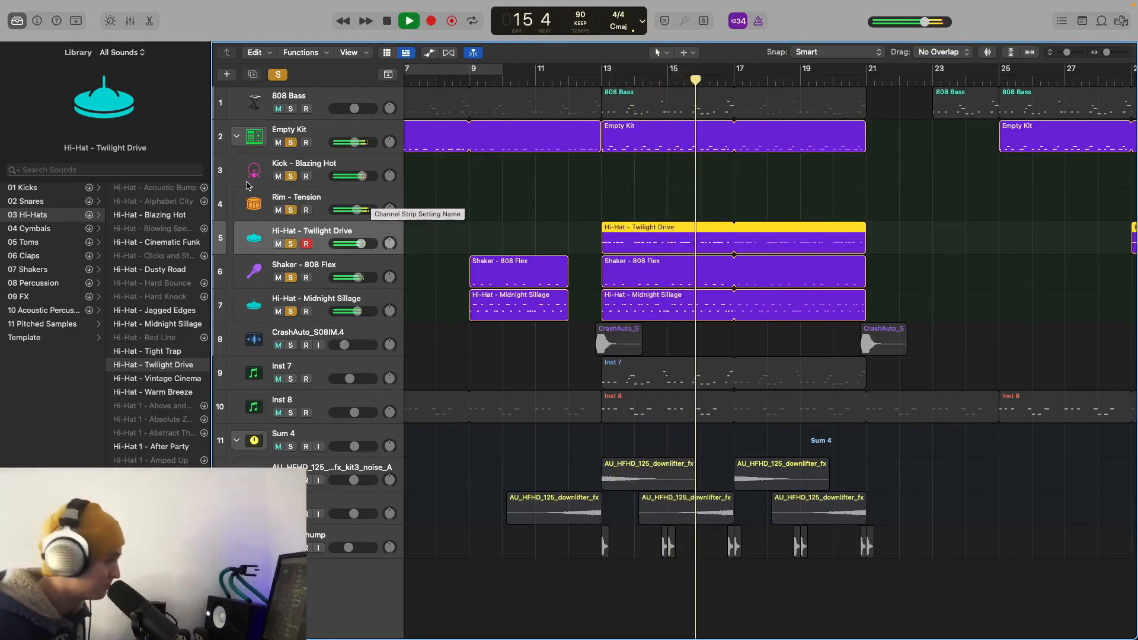
key(space)
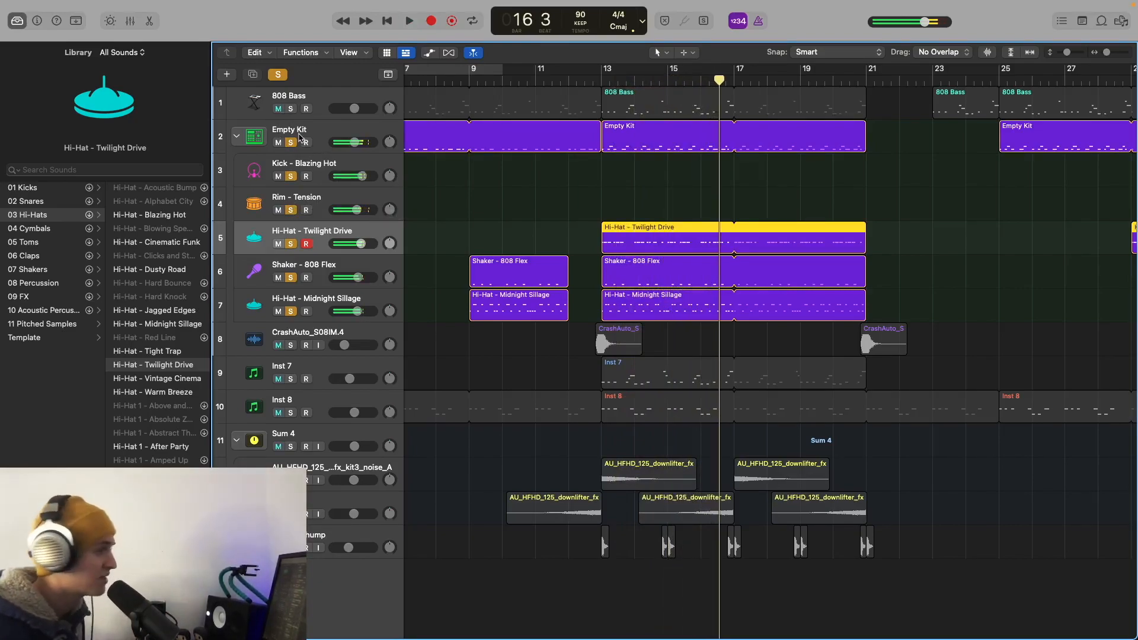
Add the 808 Bass to the soloed drum tracks and play them together from bar 13.
click(508, 216)
click(291, 108)
click(601, 78)
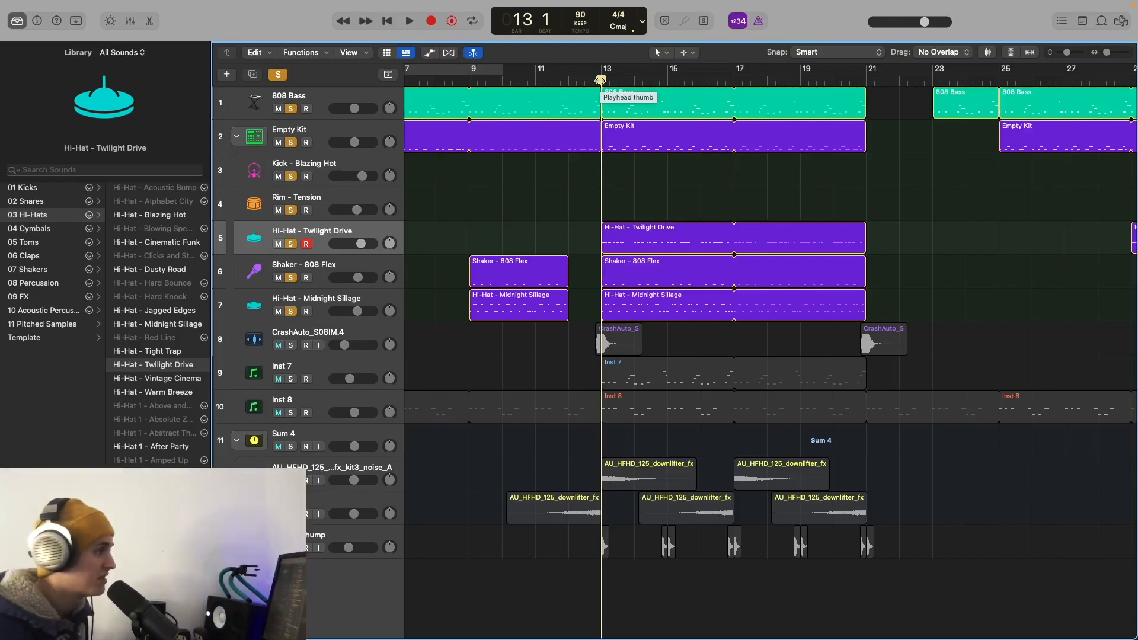
key(space)
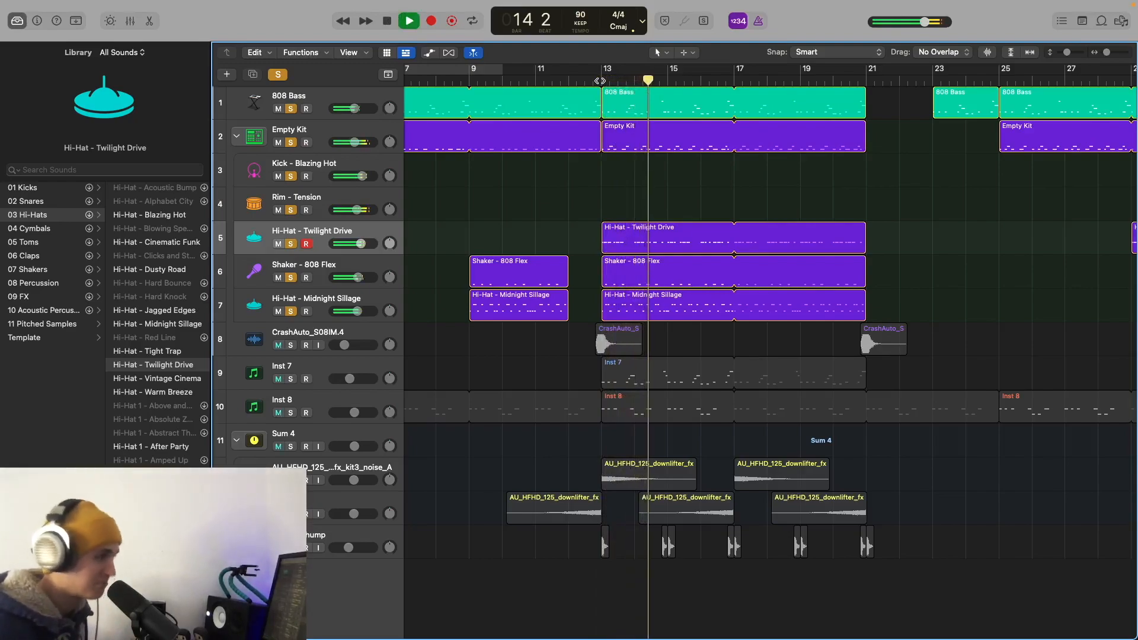
key(space)
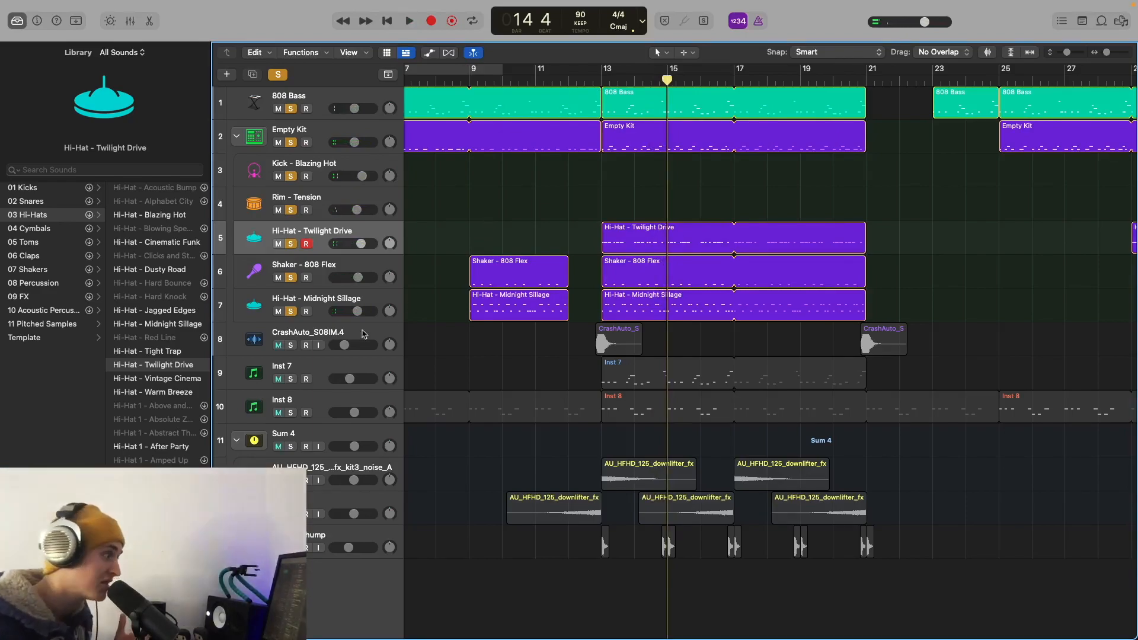
Clear the drum and bass solos, and solo the CrashAuto_S08IM.4 track to hear it from just before bar 13.
click(333, 351)
drag(290, 311, 290, 109)
click(593, 82)
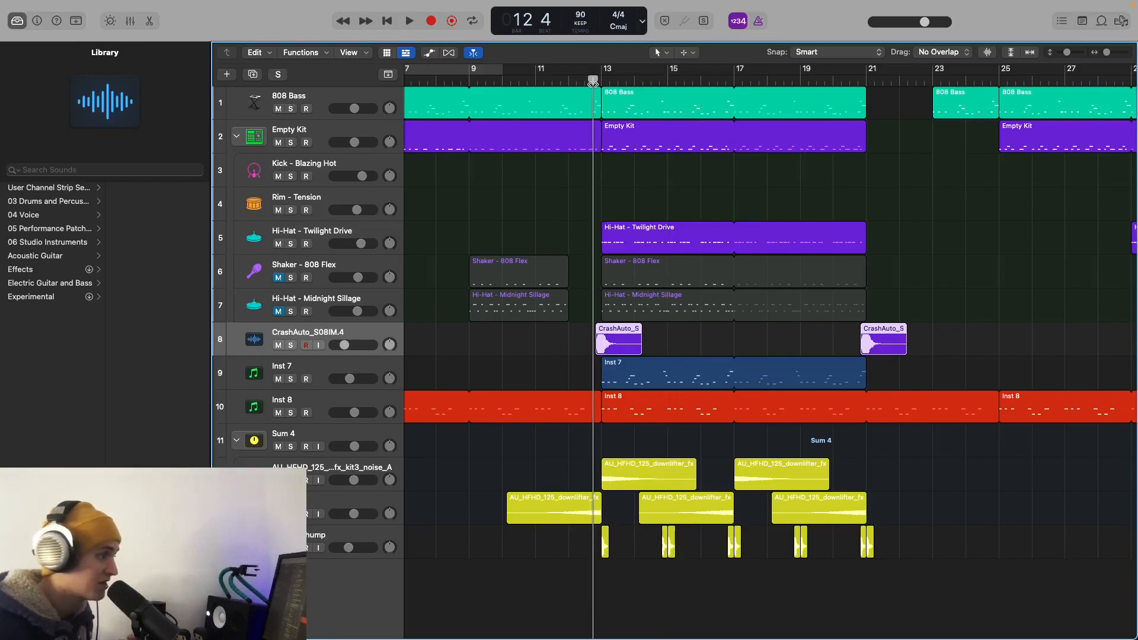
click(290, 345)
key(space)
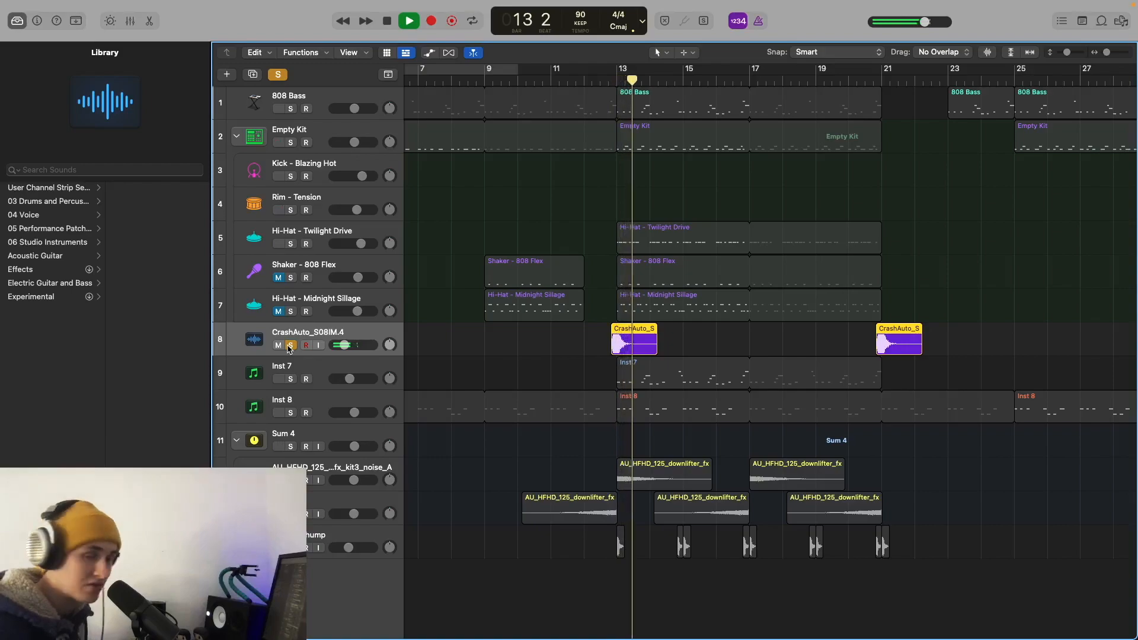
key(space)
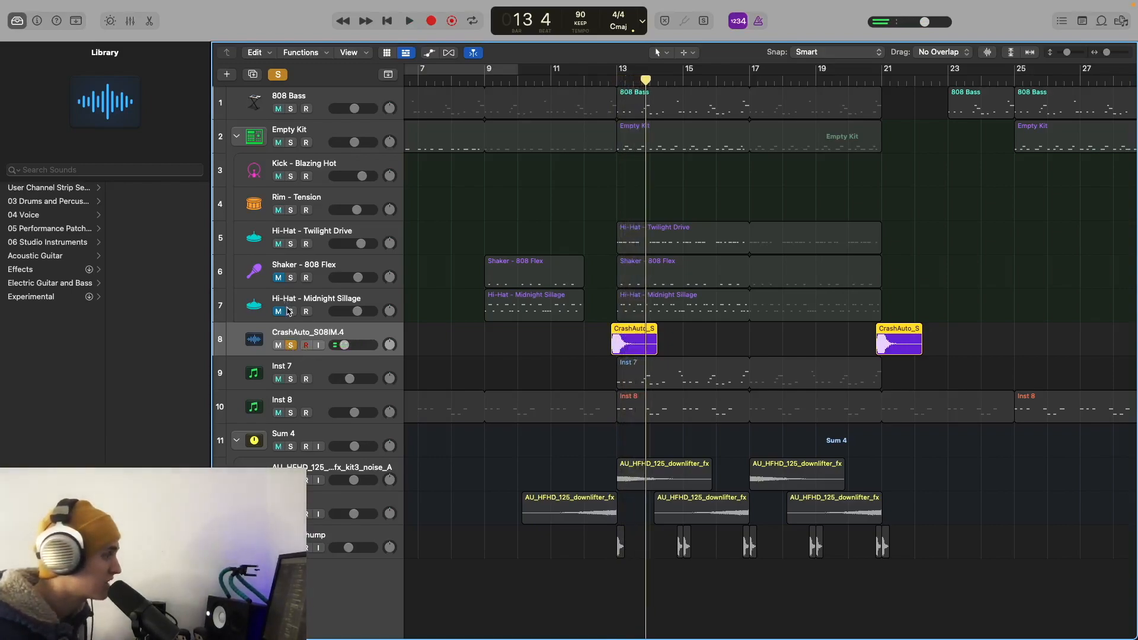
Solo all drum tracks and the 808 Bass along with the crash, and play them from bar 12.
click(291, 312)
click(291, 278)
click(291, 244)
click(291, 210)
click(291, 176)
click(291, 109)
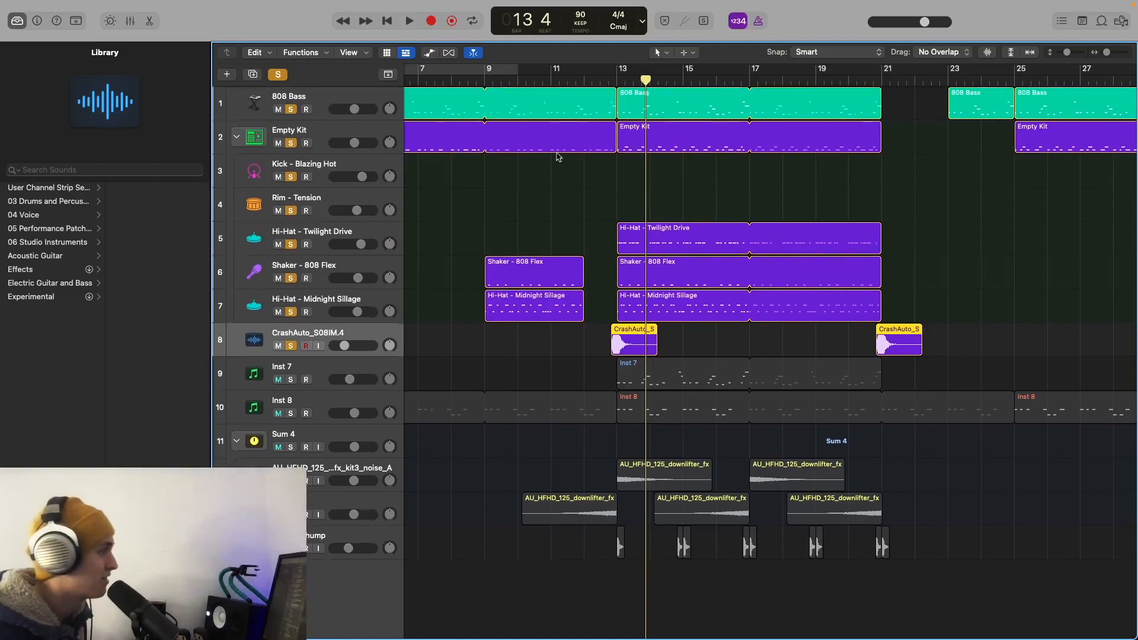
click(594, 82)
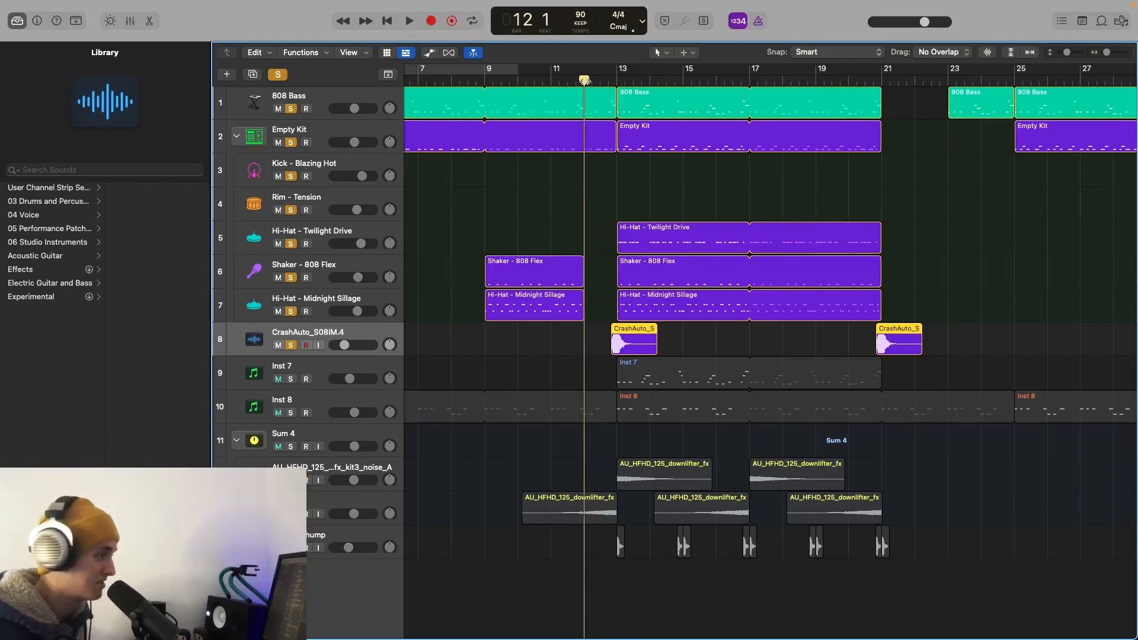
key(space)
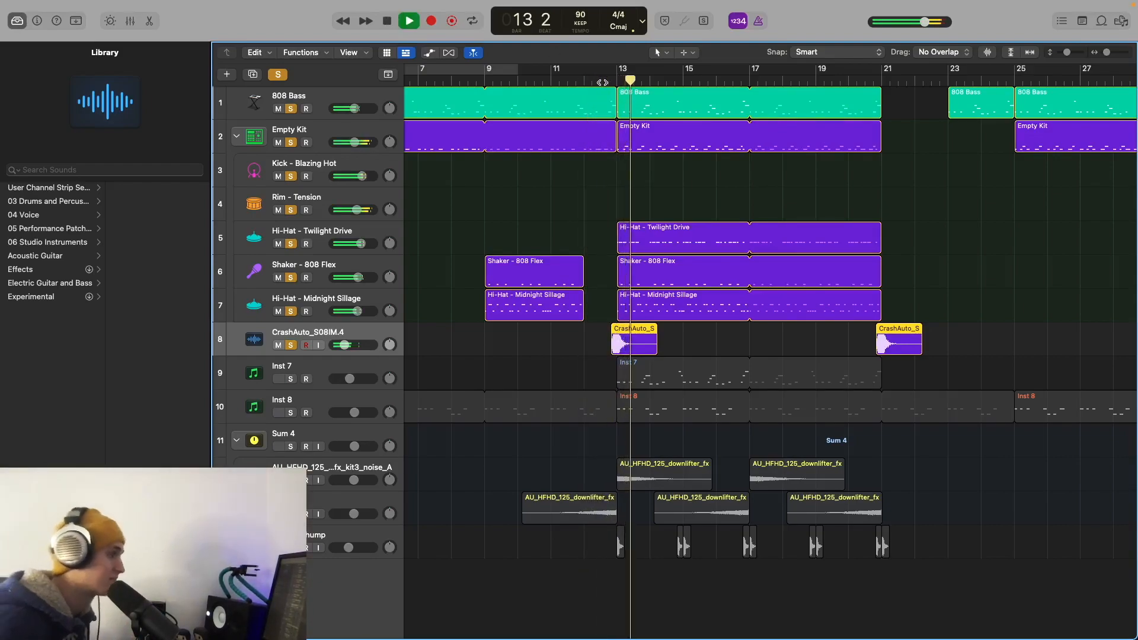
key(space)
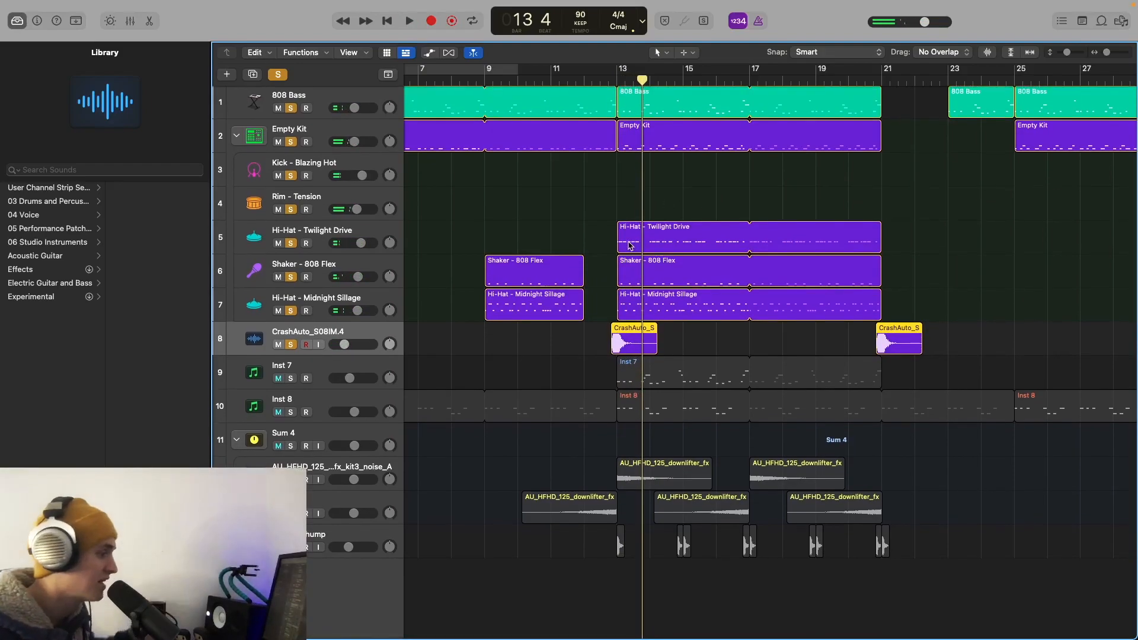
Raise the volume of the bottom "...hump" audio track slightly, and solo only that track to hear it from just before bar 13.
click(356, 539)
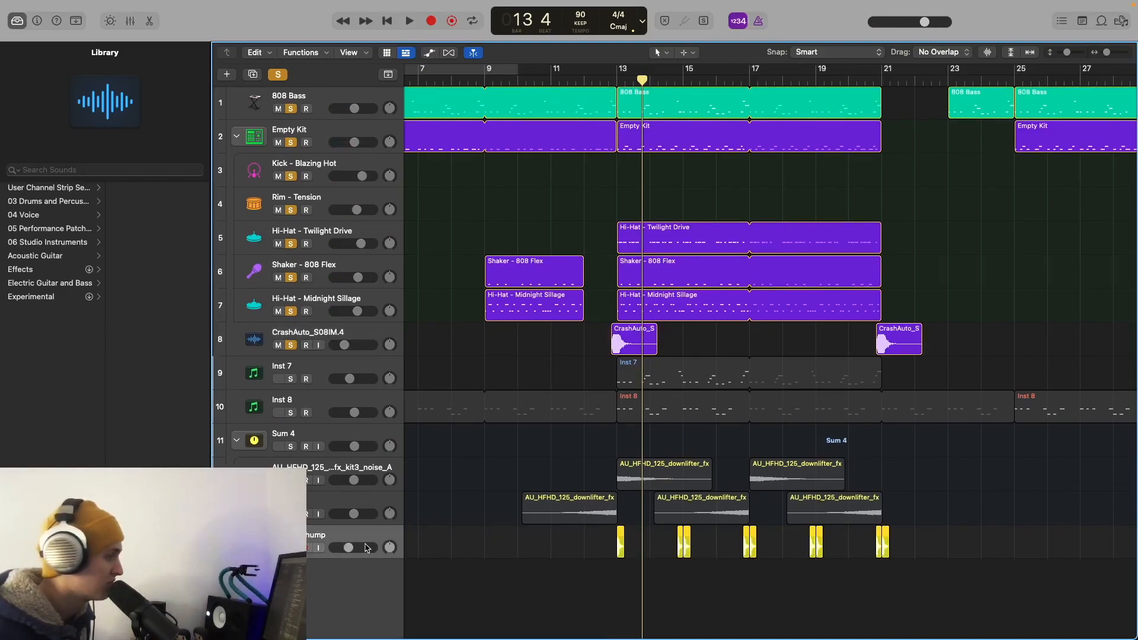
mouse_move(368, 547)
drag(347, 548, 357, 548)
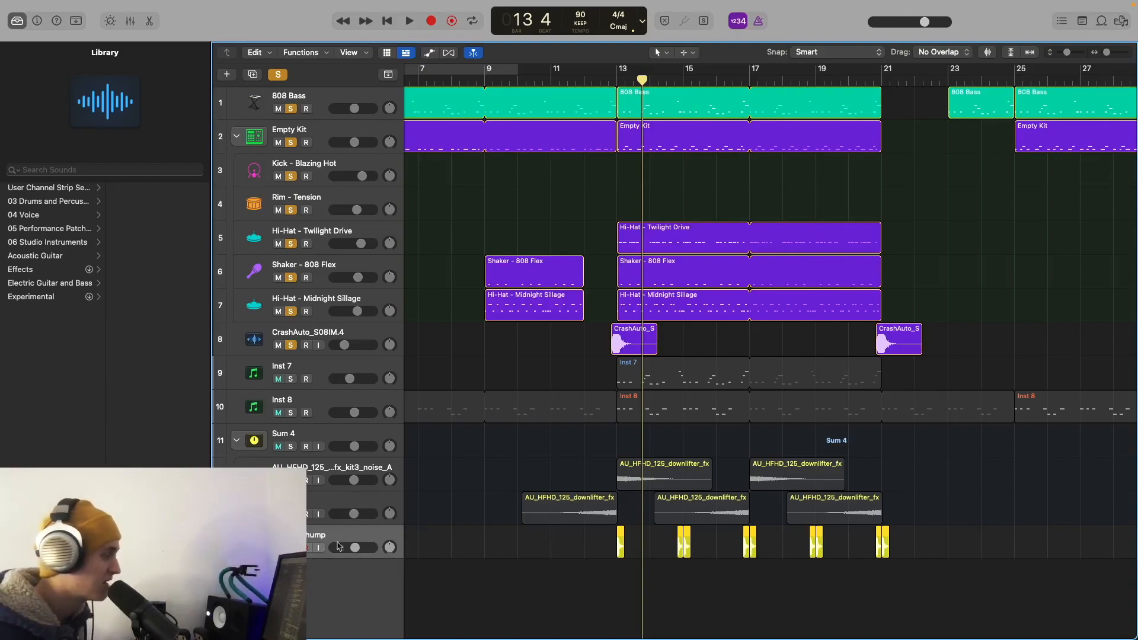
click(279, 74)
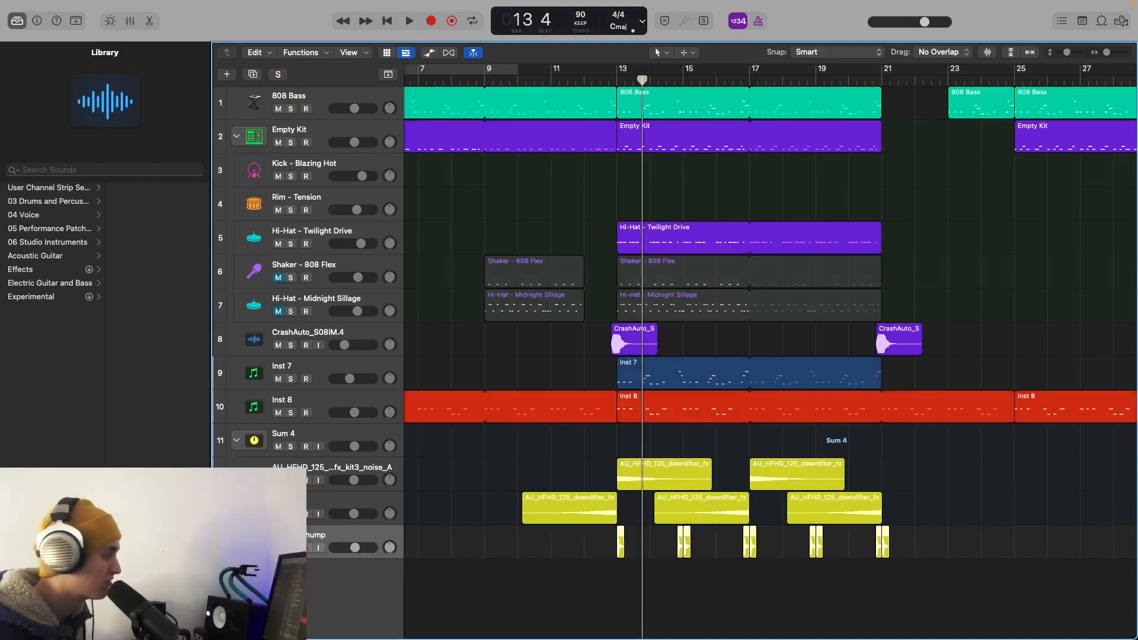
click(278, 74)
click(609, 83)
key(space)
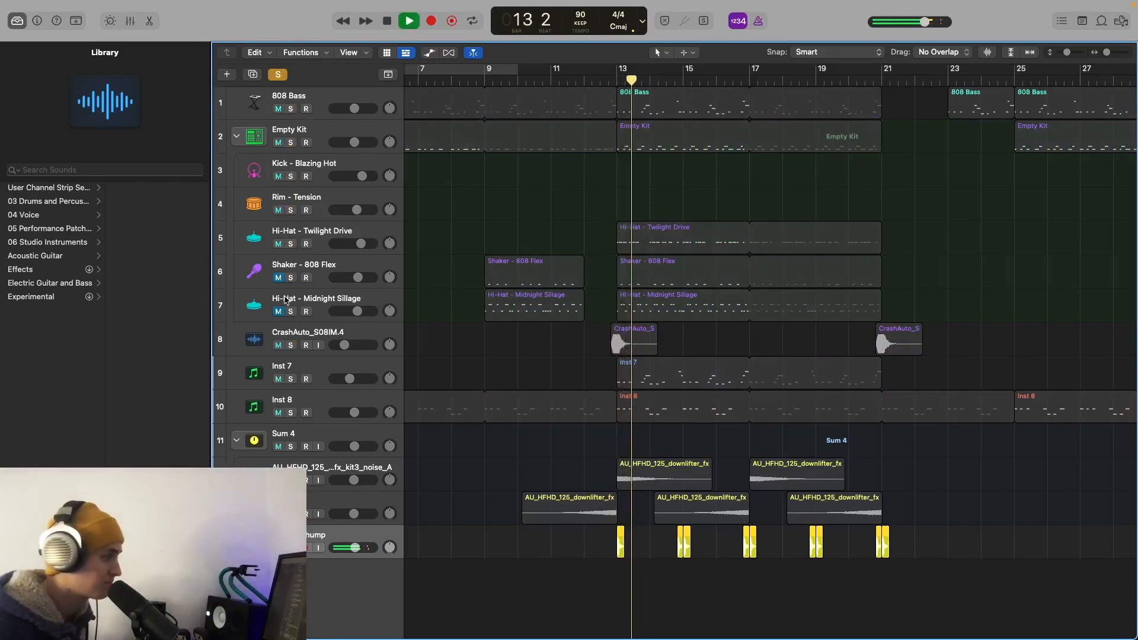
key(space)
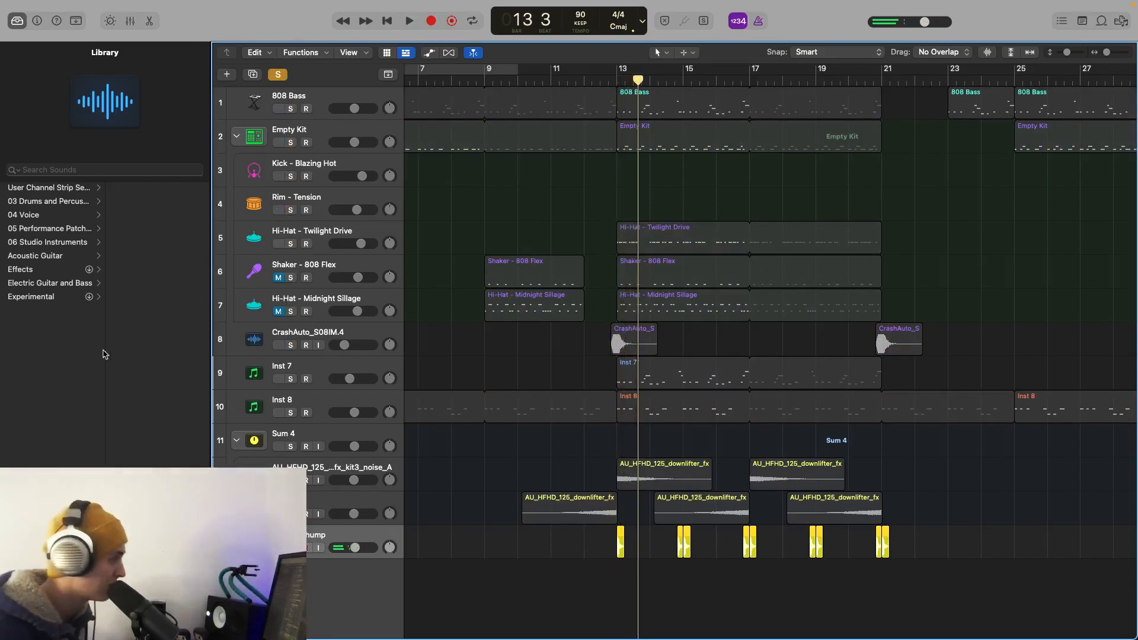
Solo the crash track together with the "...hump" track and play both from just before bar 13.
click(278, 327)
click(290, 345)
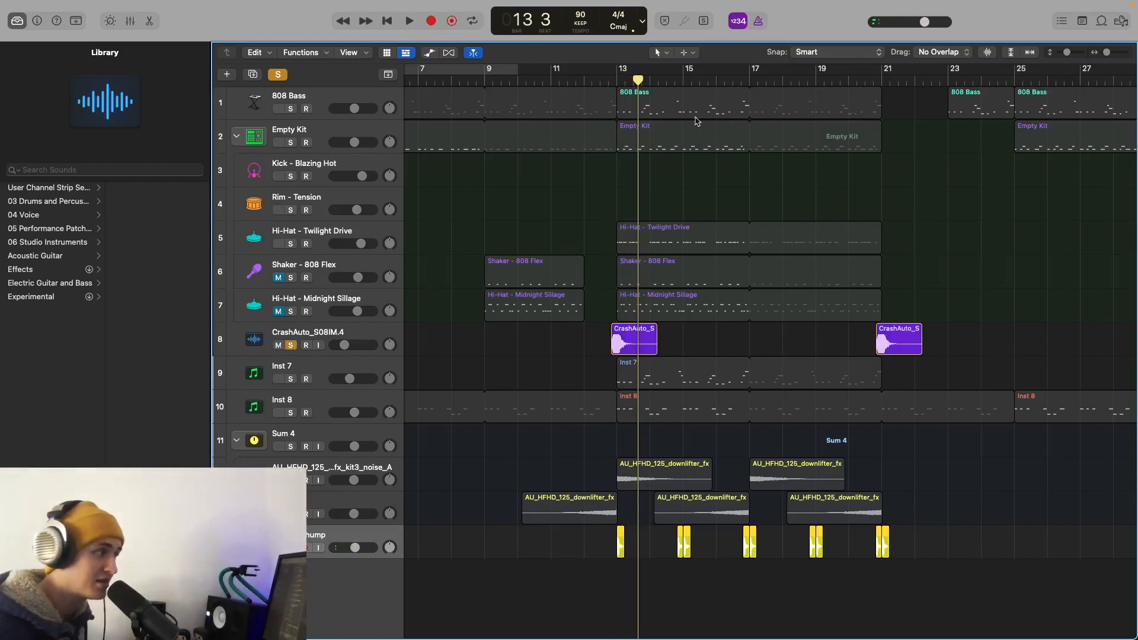
double_click(609, 79)
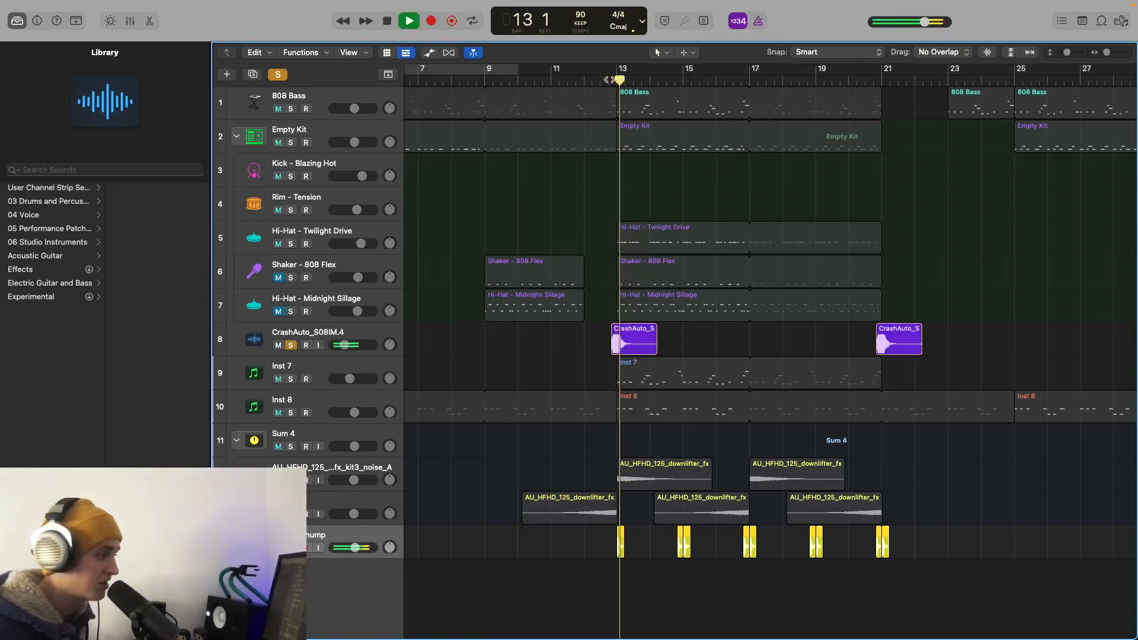
key(space)
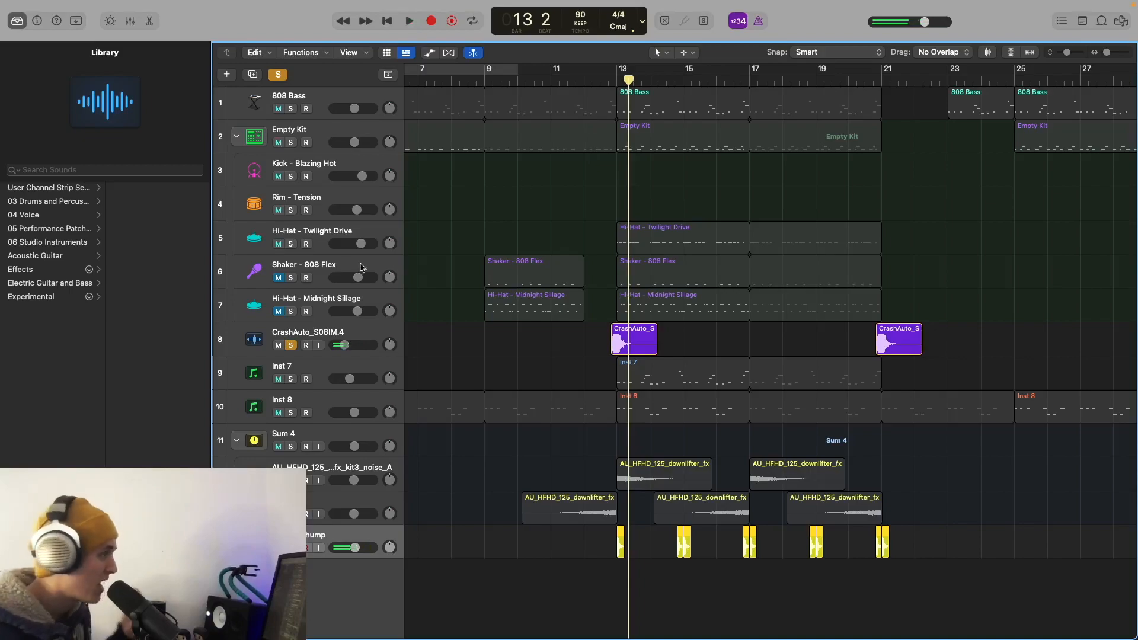
Solo the 808 Bass and all drum tracks too, play from just before bar 13, and lower the "...hump" track's volume slightly.
drag(290, 110, 291, 312)
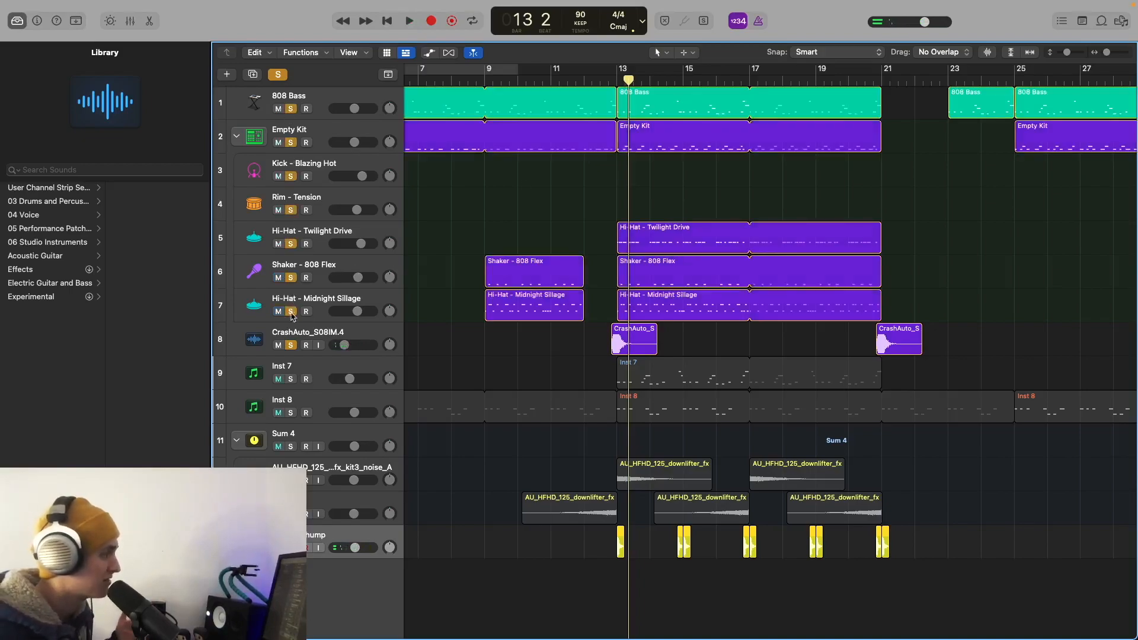
click(605, 81)
key(space)
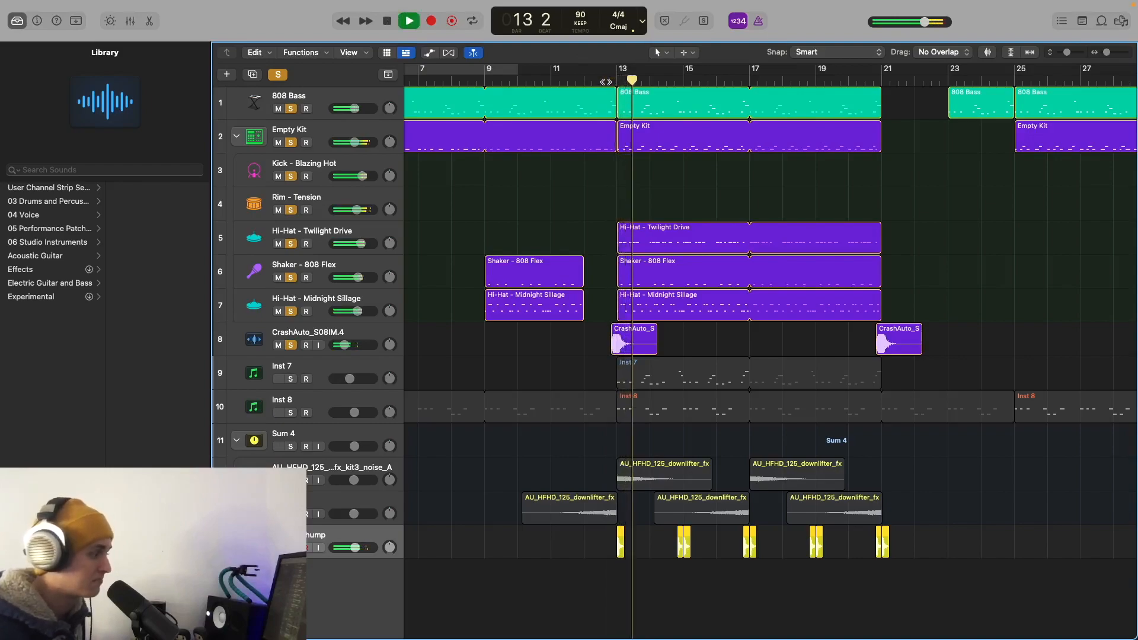
key(space)
drag(355, 548, 349, 548)
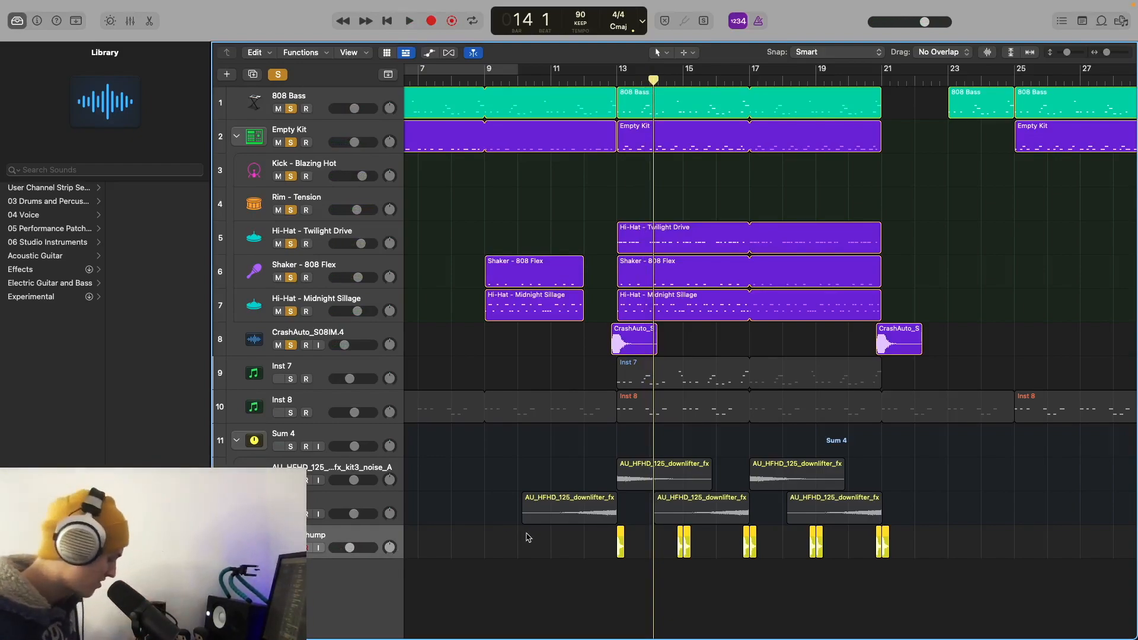
Enlarge the track rows vertically with more bars in view, and clear all track solos.
key(super+Left)
key(super+Down)
key(super+Down)
key(super+Down)
key(super+Down)
key(super+Down)
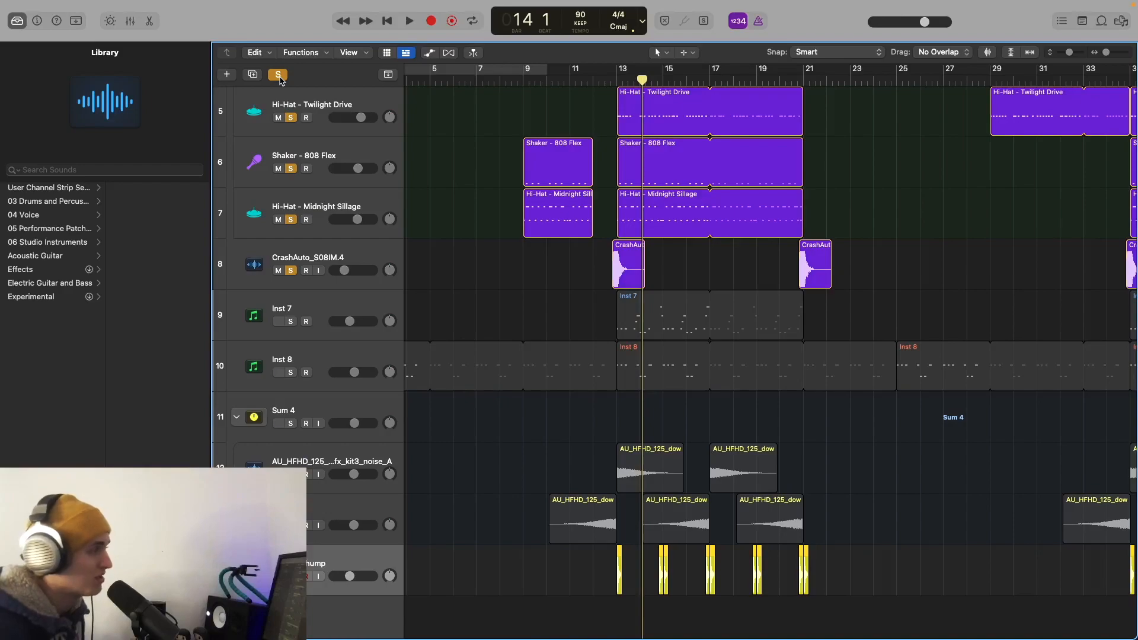
click(278, 74)
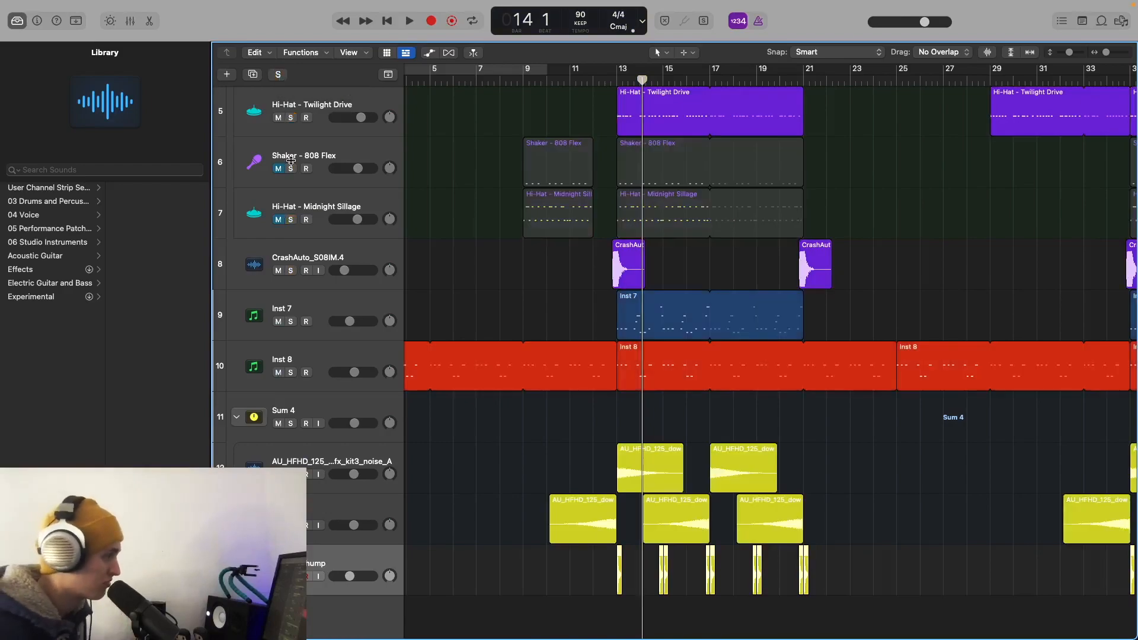
Solo the Inst 7 track together with the 808 Bass, and set the playhead to bar 13.
click(290, 321)
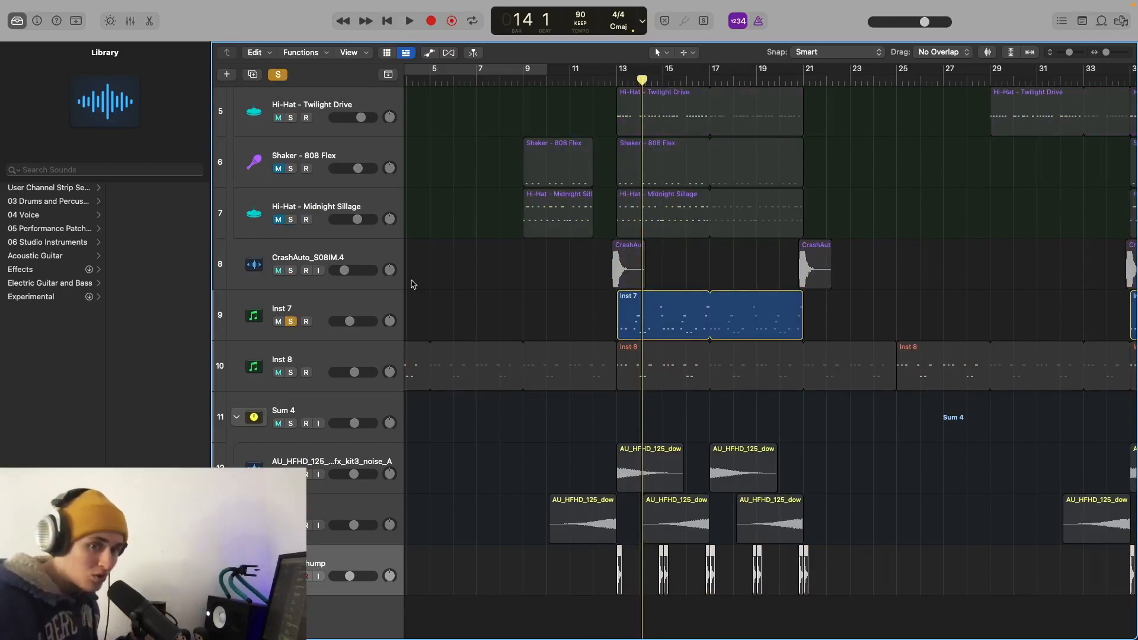
click(368, 300)
click(615, 80)
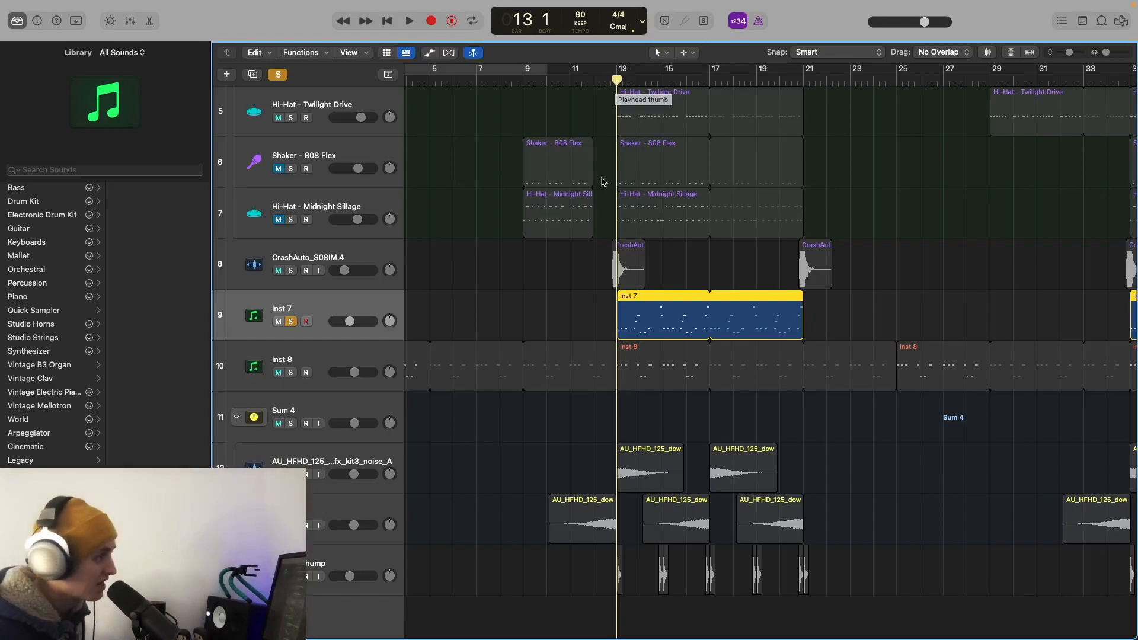
scroll(598, 178, up, 5)
scroll(597, 179, up, 2)
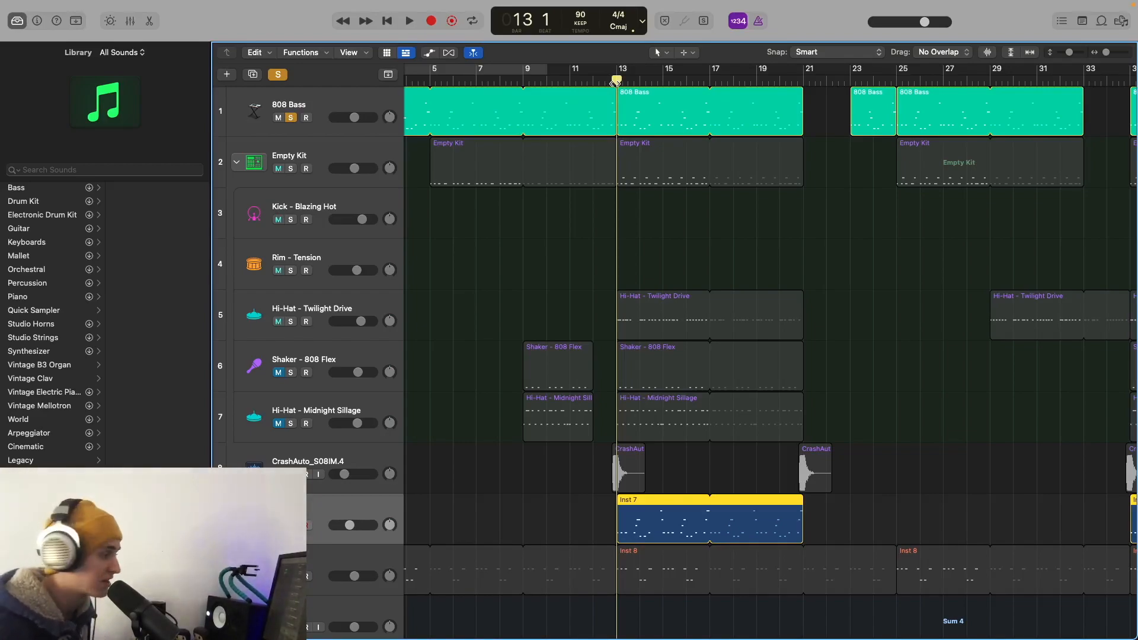
Inspect the Kontakt instrument loaded on Inst 7 in the mixer, and return to the full arrangement.
key(x)
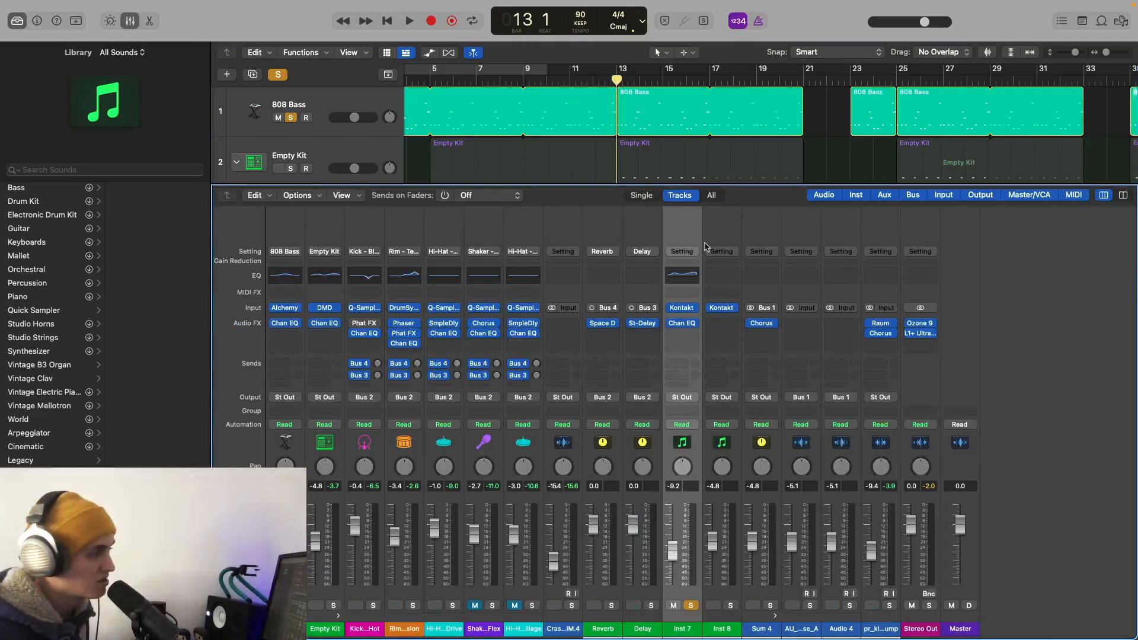
click(683, 308)
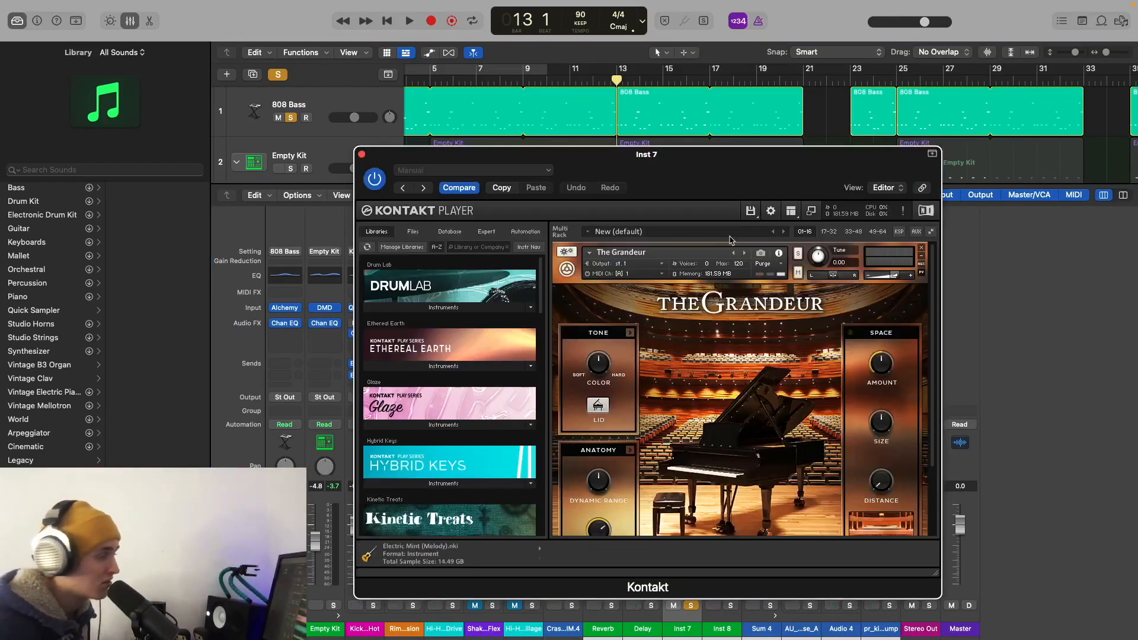
click(362, 156)
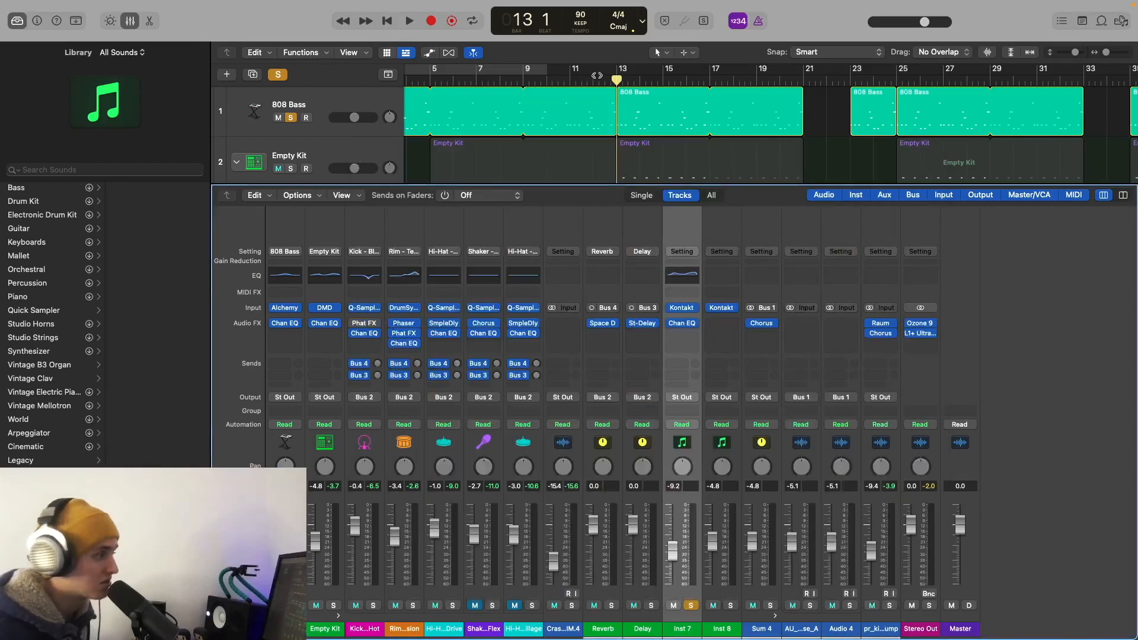
click(130, 21)
Play Inst 7 with the 808 Bass from bar 13, taking the bass out of the solo briefly and restoring it.
click(609, 77)
click(617, 80)
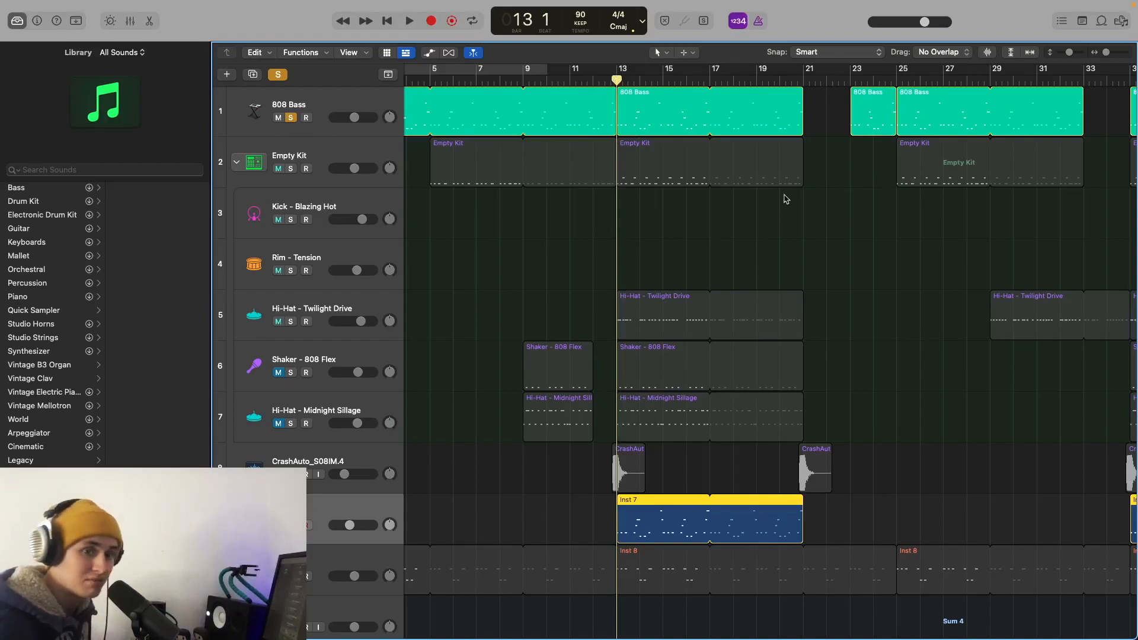
key(space)
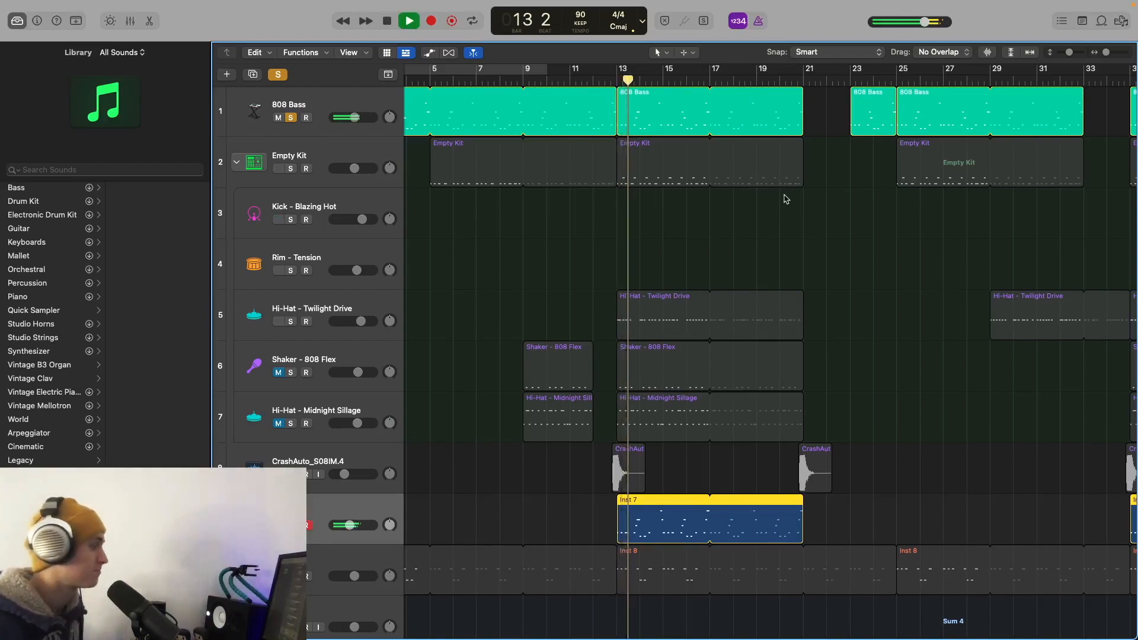
click(290, 117)
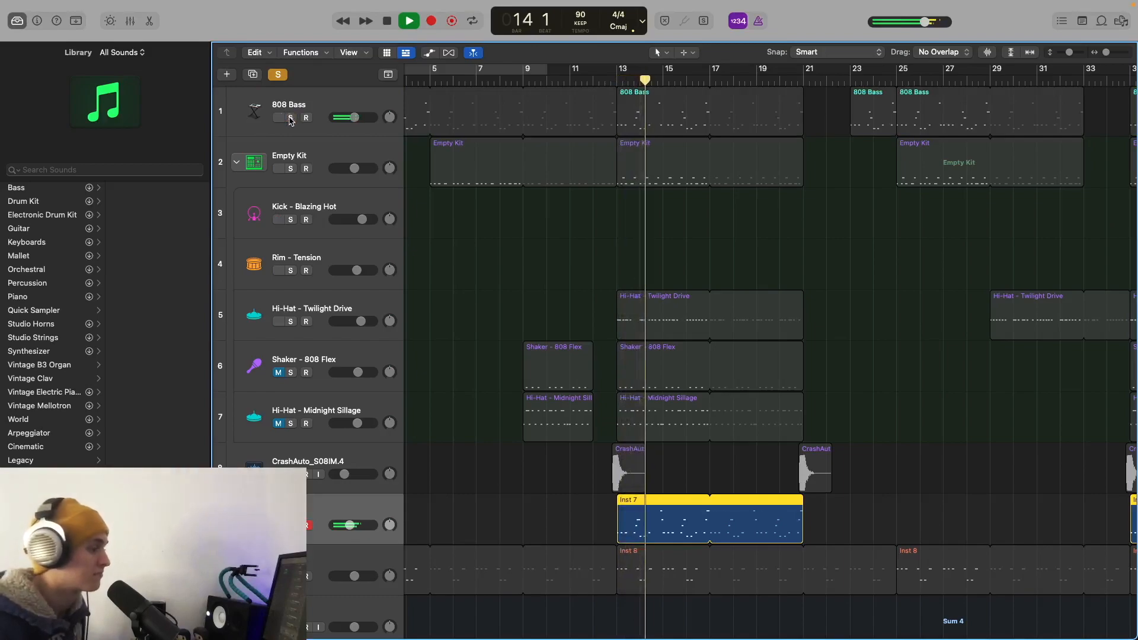
click(291, 118)
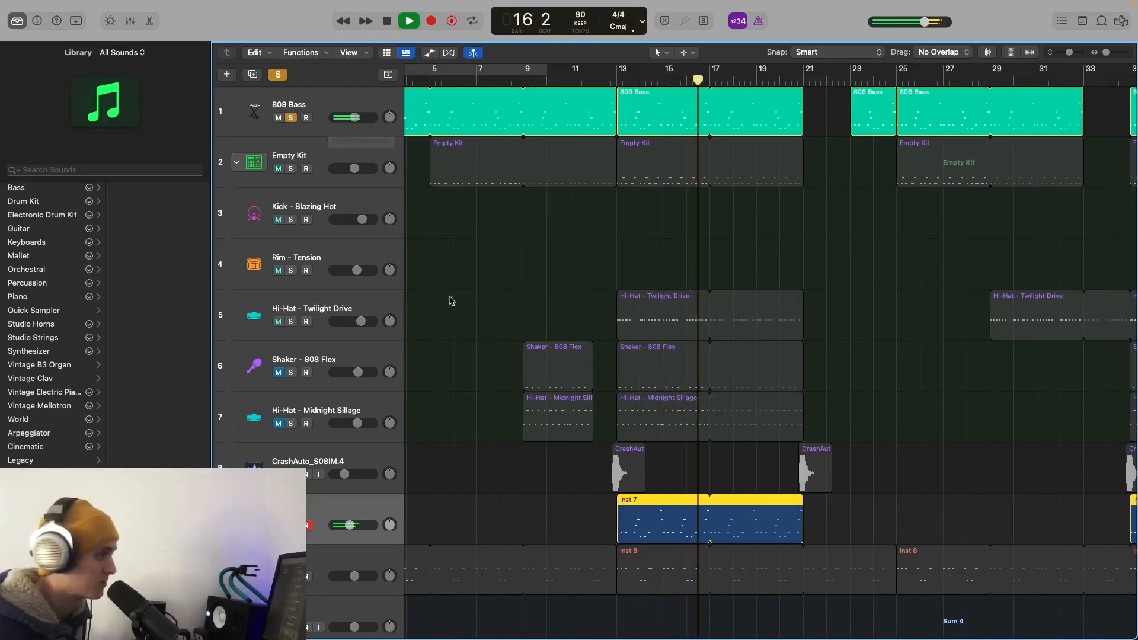
key(space)
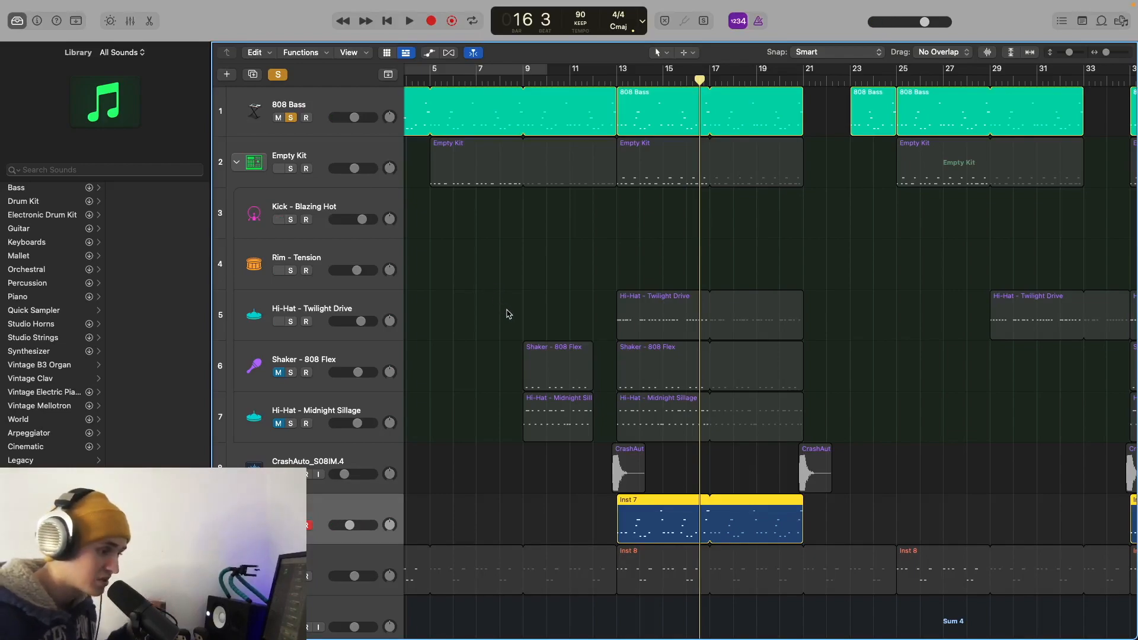
Replace the Inst 7 and 808 Bass solos with a solo on Inst 8, and set the playhead to bar 13.
scroll(508, 314, down, 3)
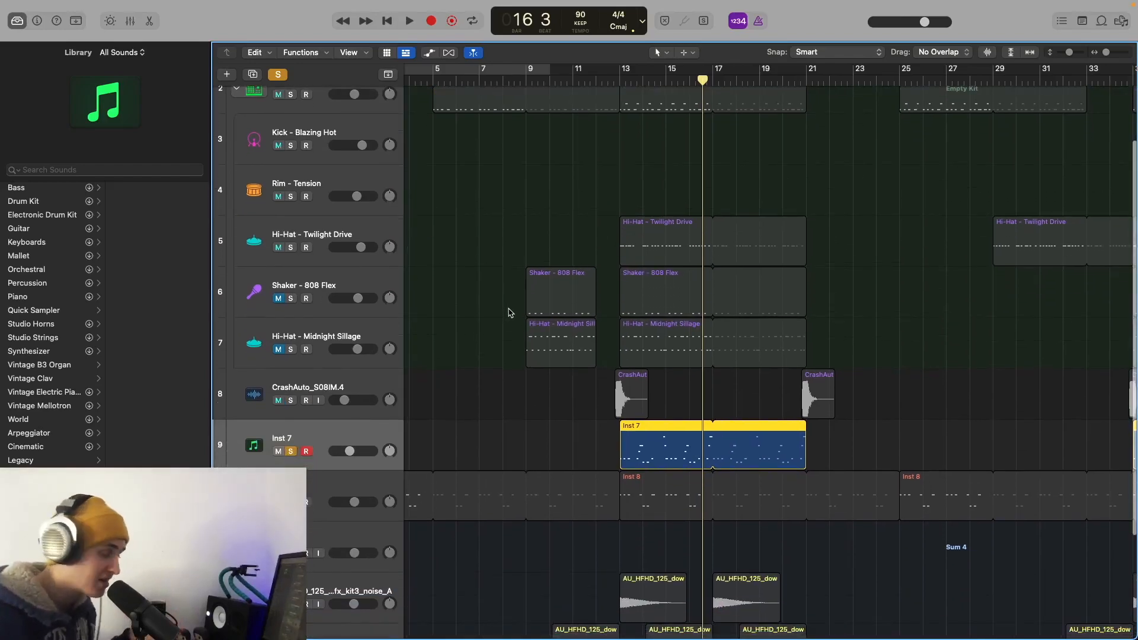
scroll(546, 295, down, 6)
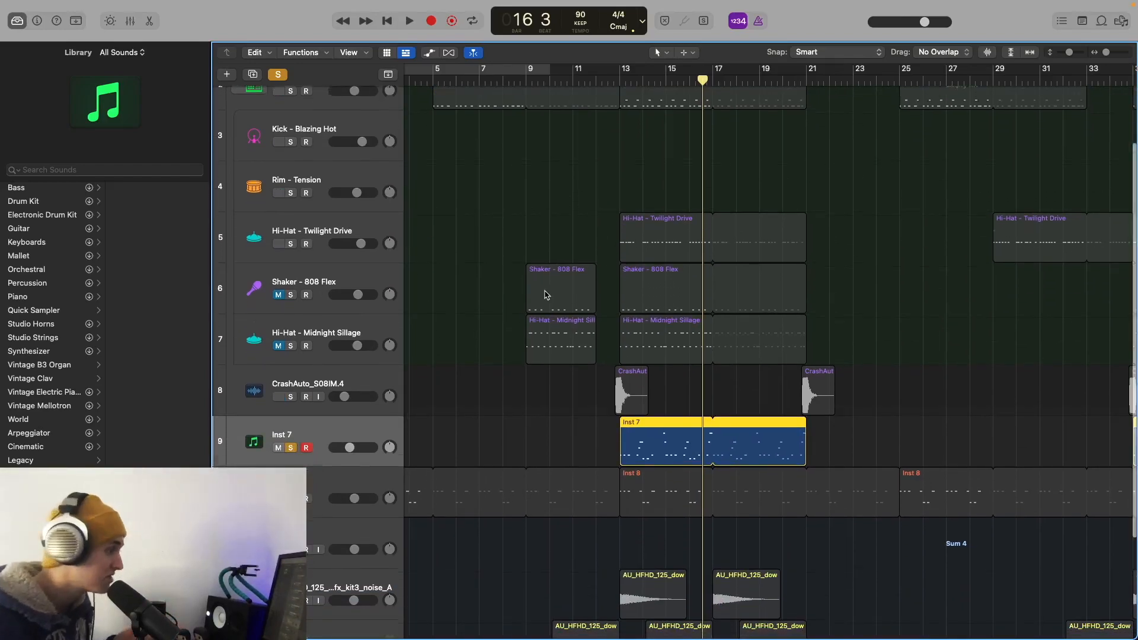
click(291, 307)
click(323, 350)
key(s)
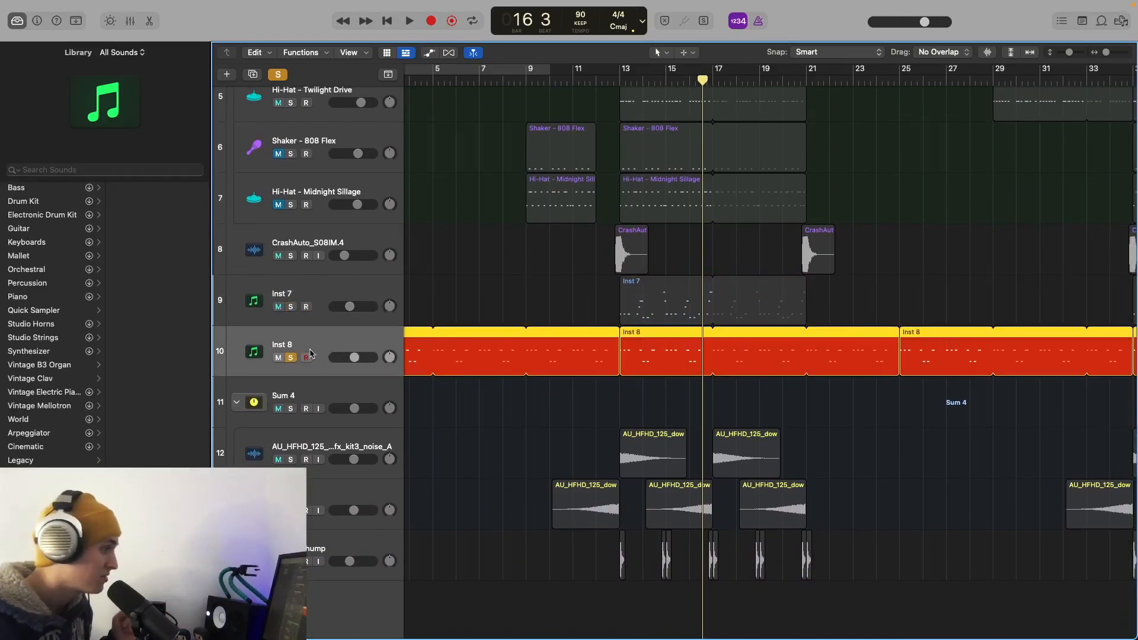
scroll(598, 174, up, 8)
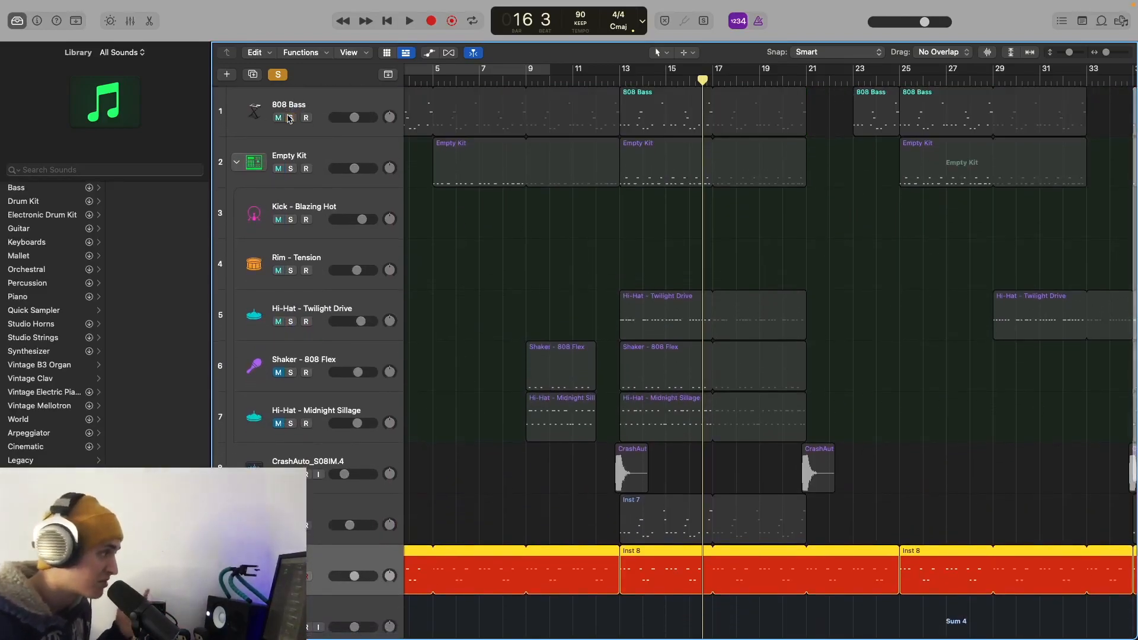
click(617, 77)
scroll(415, 465, down, 4)
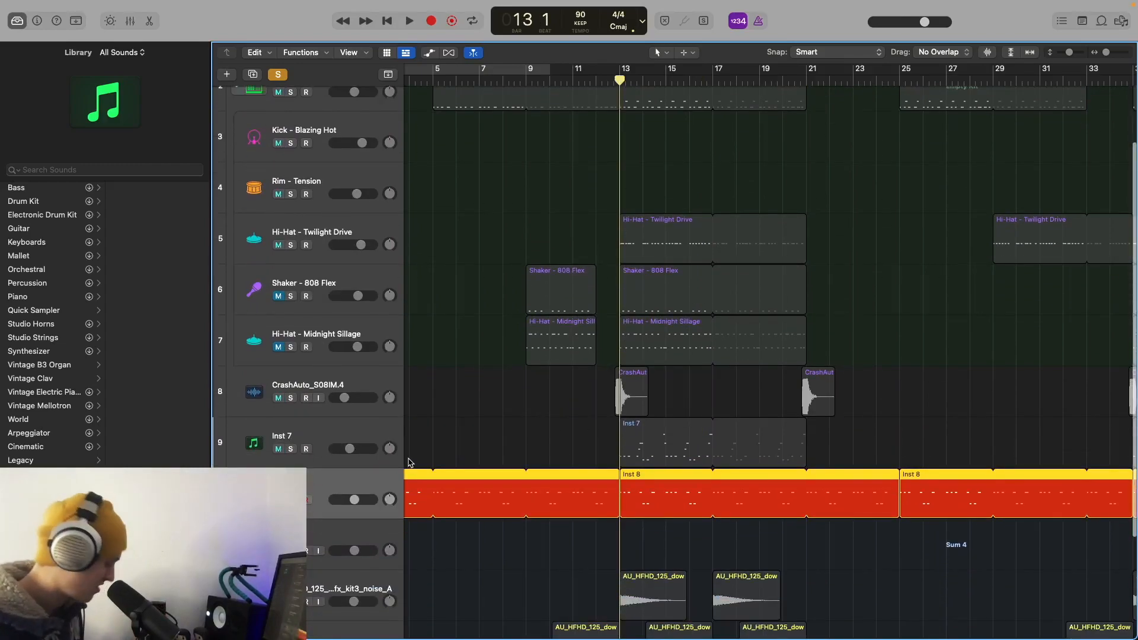
Inspect the Kontakt instrument loaded on Inst 8 in the mixer, and play the soloed track from bar 13.
key(x)
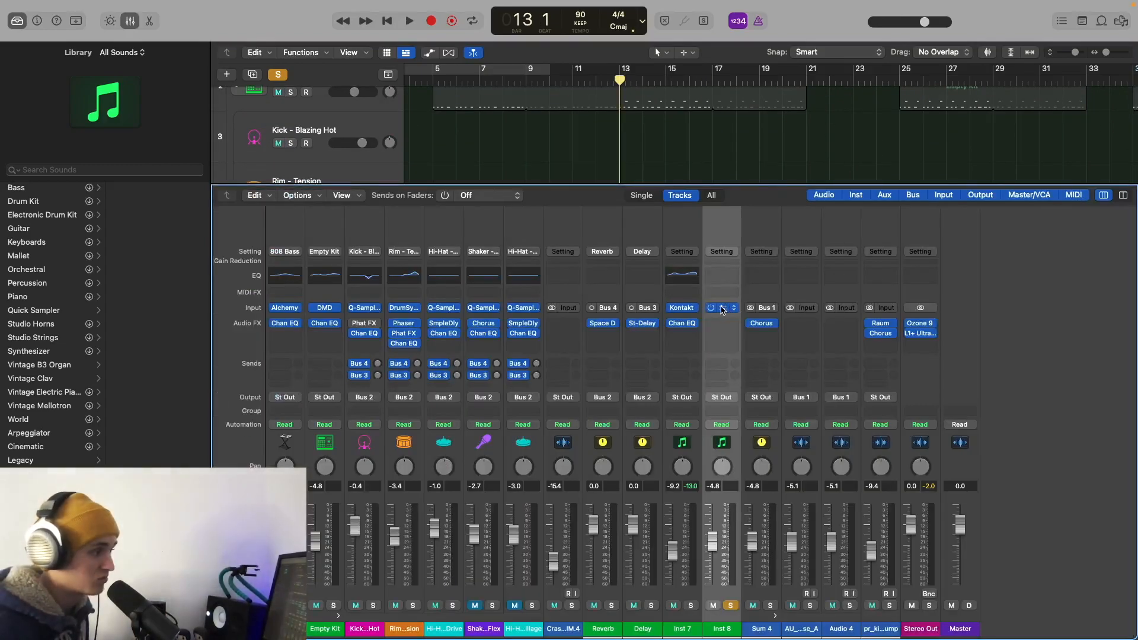
click(721, 308)
scroll(807, 321, down, 2)
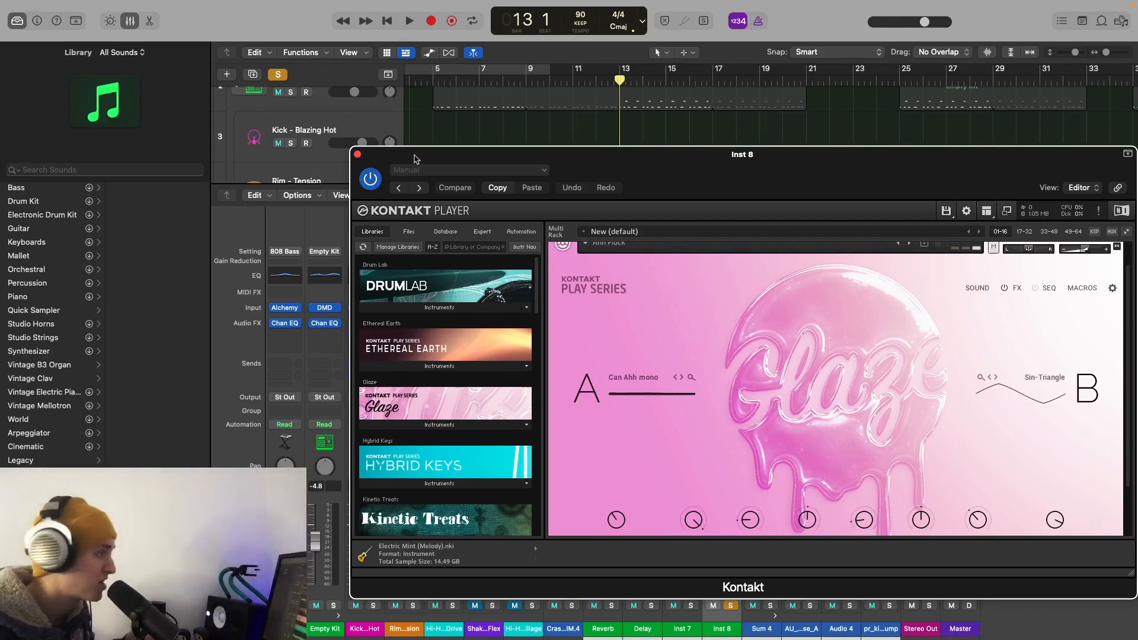
click(358, 155)
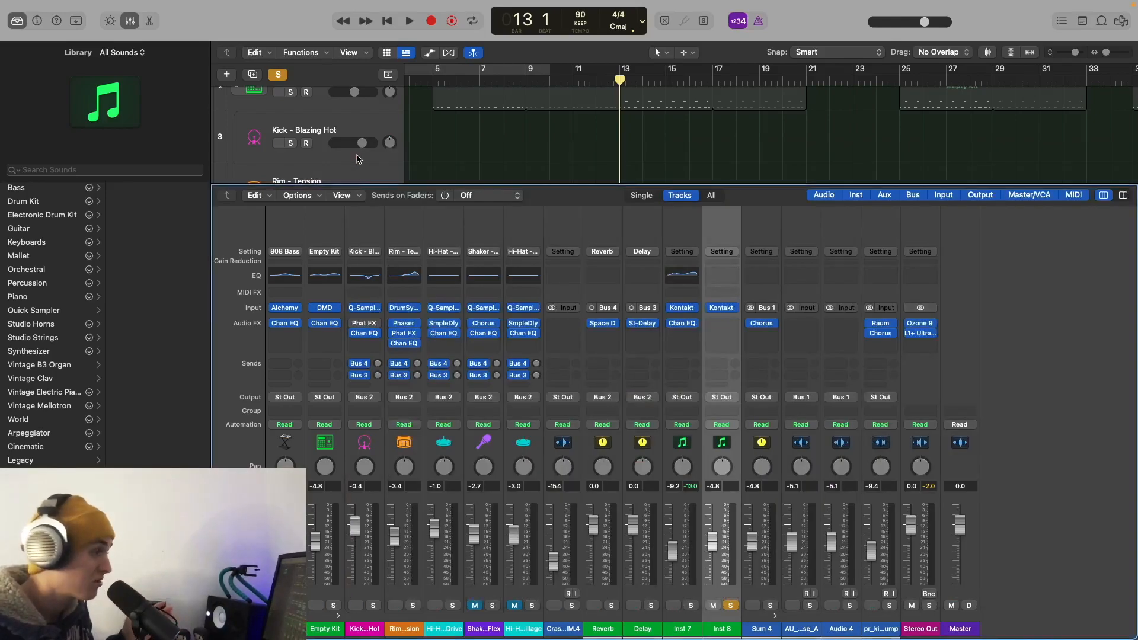
click(127, 21)
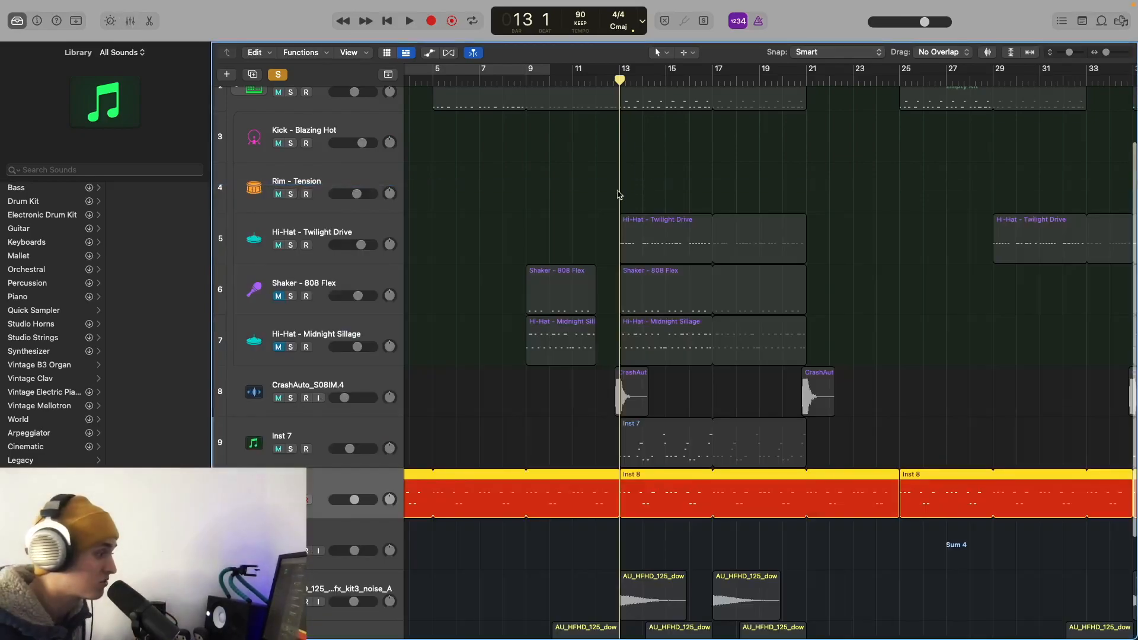
key(space)
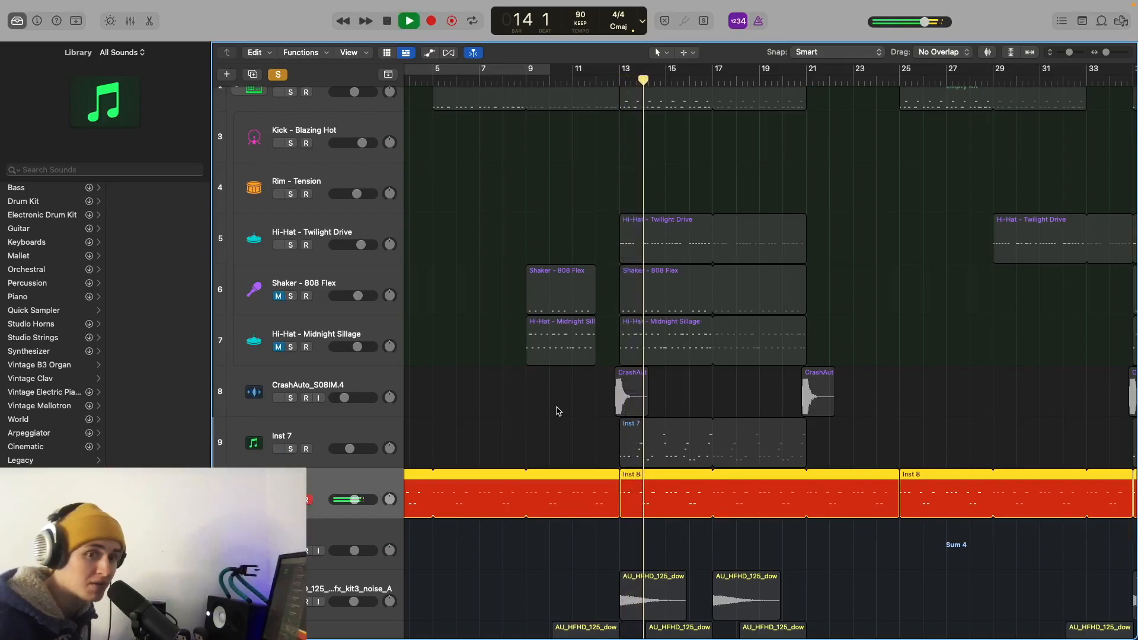
key(space)
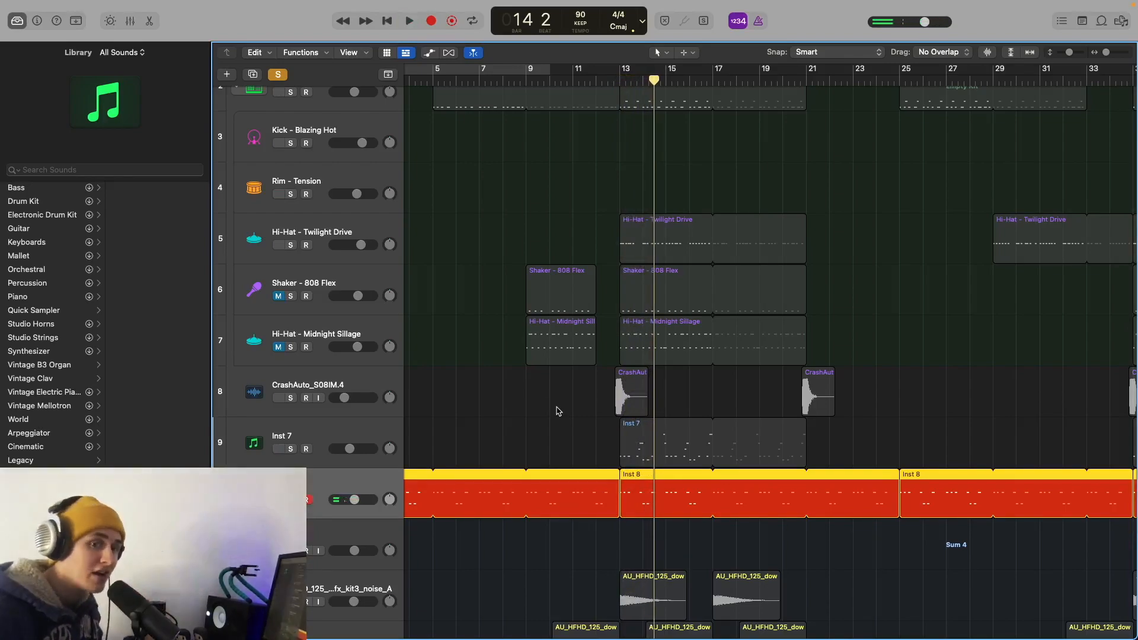
Solo the Empty Kit and all its drum tracks together with Inst 8, and play them from bar 13.
scroll(474, 373, up, 3)
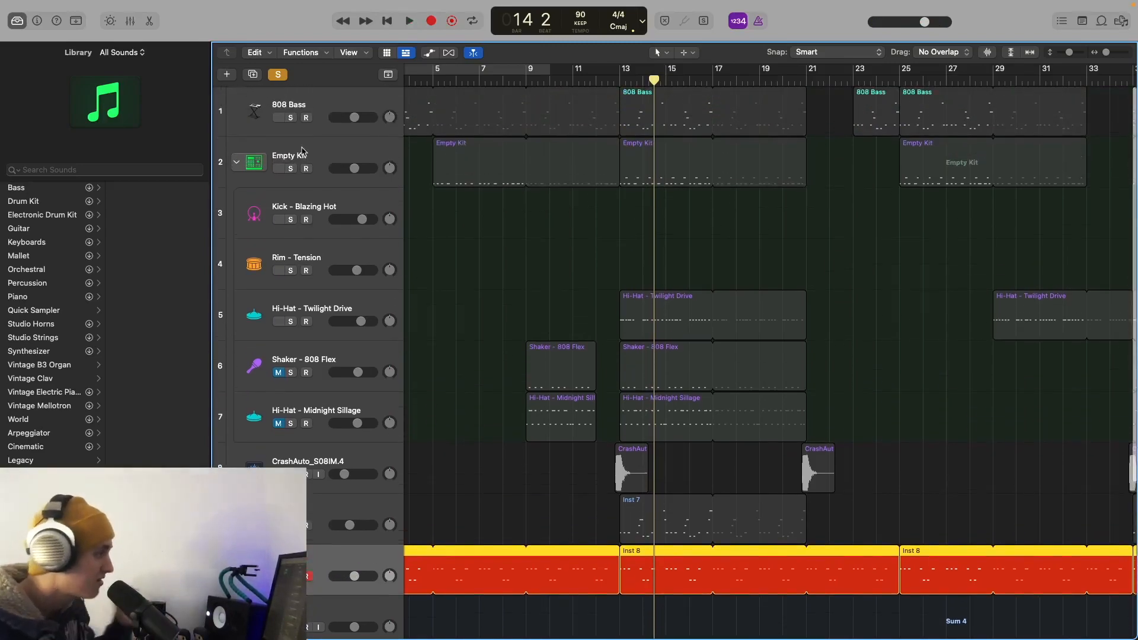
click(291, 168)
drag(290, 271, 290, 372)
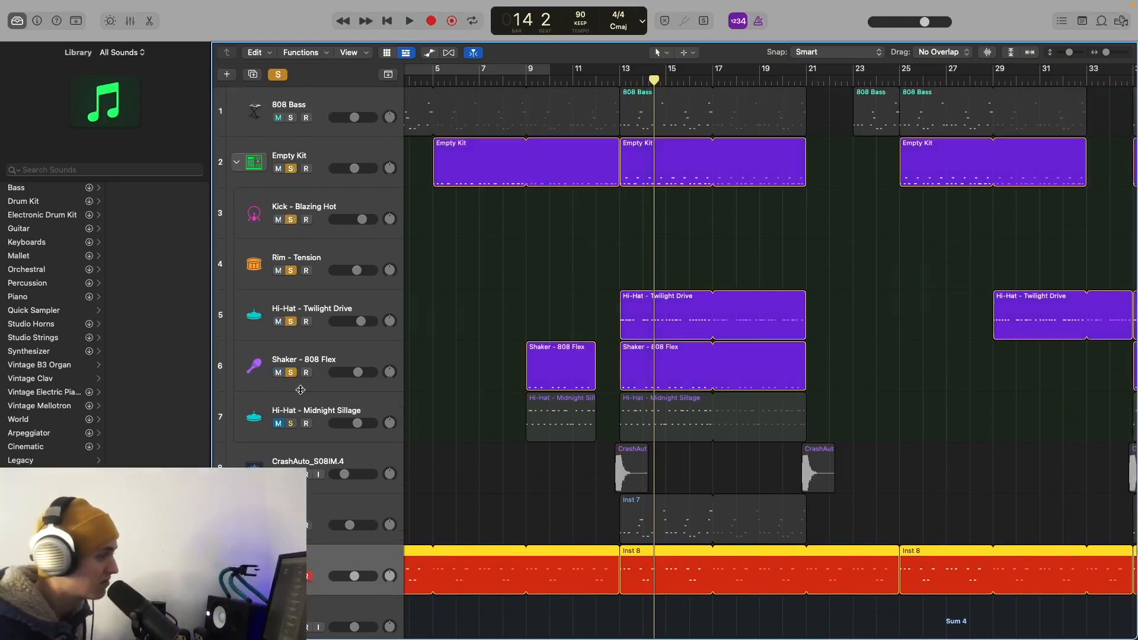
click(291, 423)
click(616, 77)
key(space)
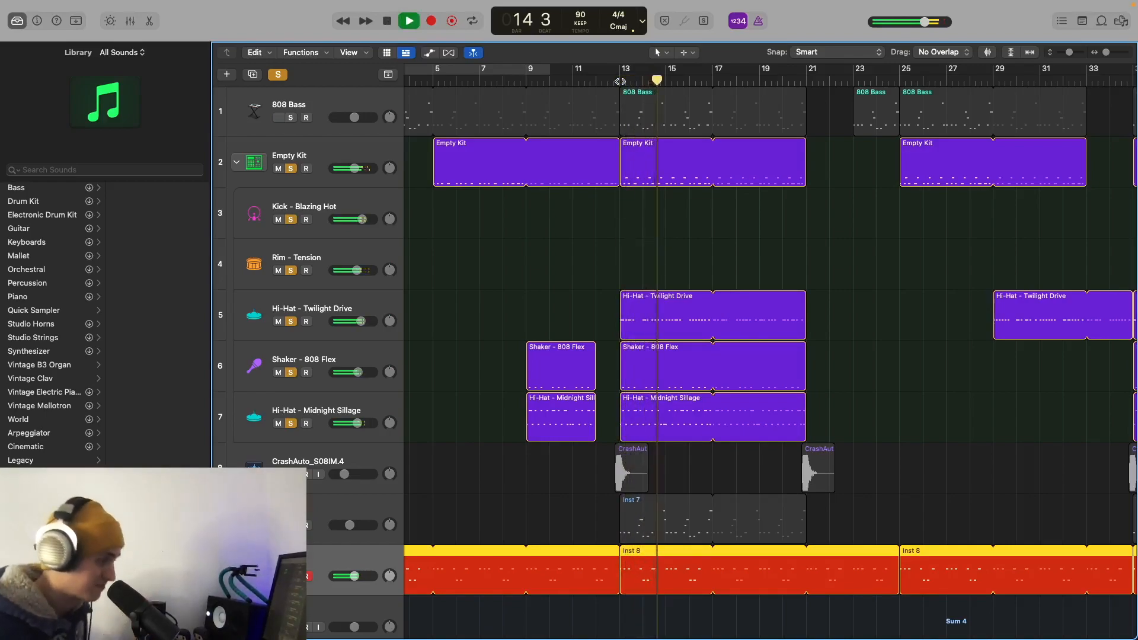
key(space)
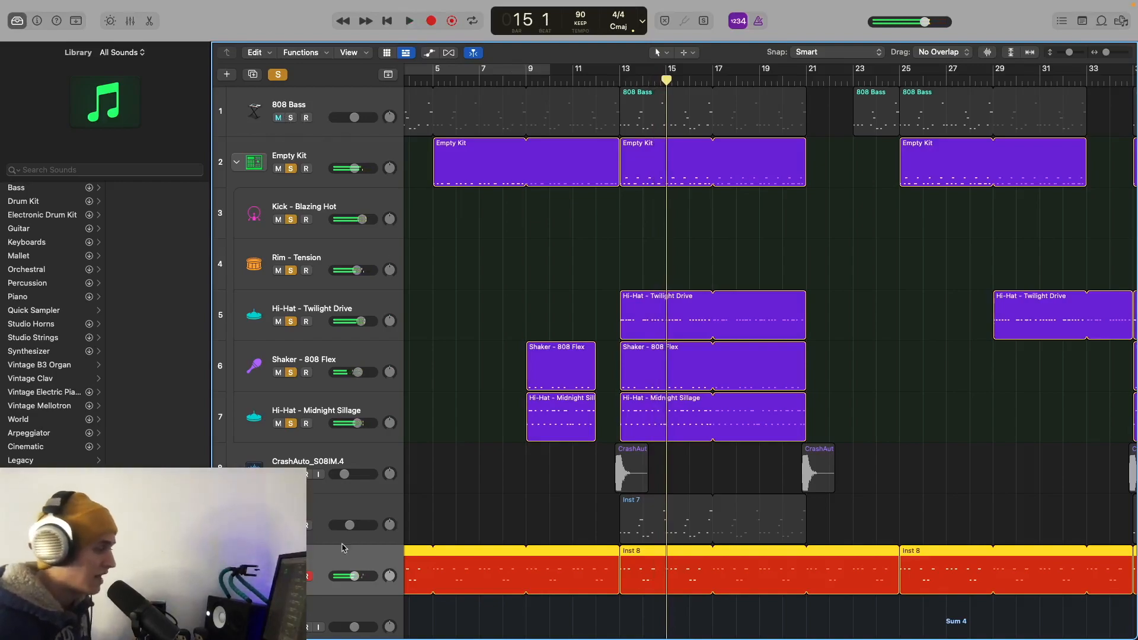
Remove the drum solos, solo the 808 Bass alongside Inst 8, and play both from bar 13.
drag(288, 169, 292, 428)
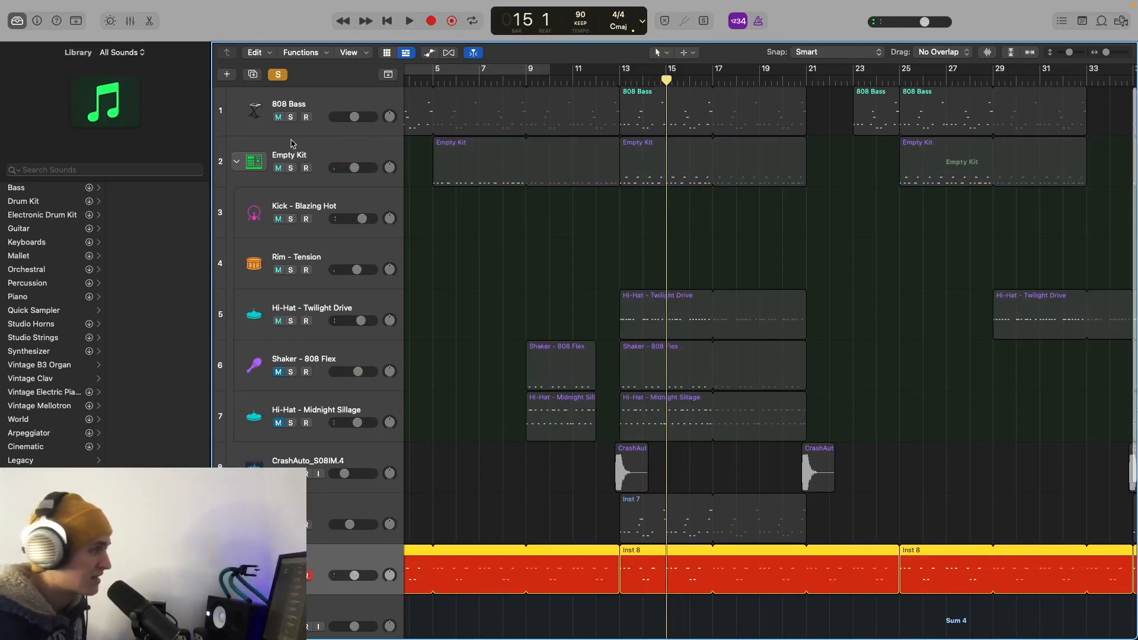
click(290, 117)
click(614, 82)
click(620, 81)
key(space)
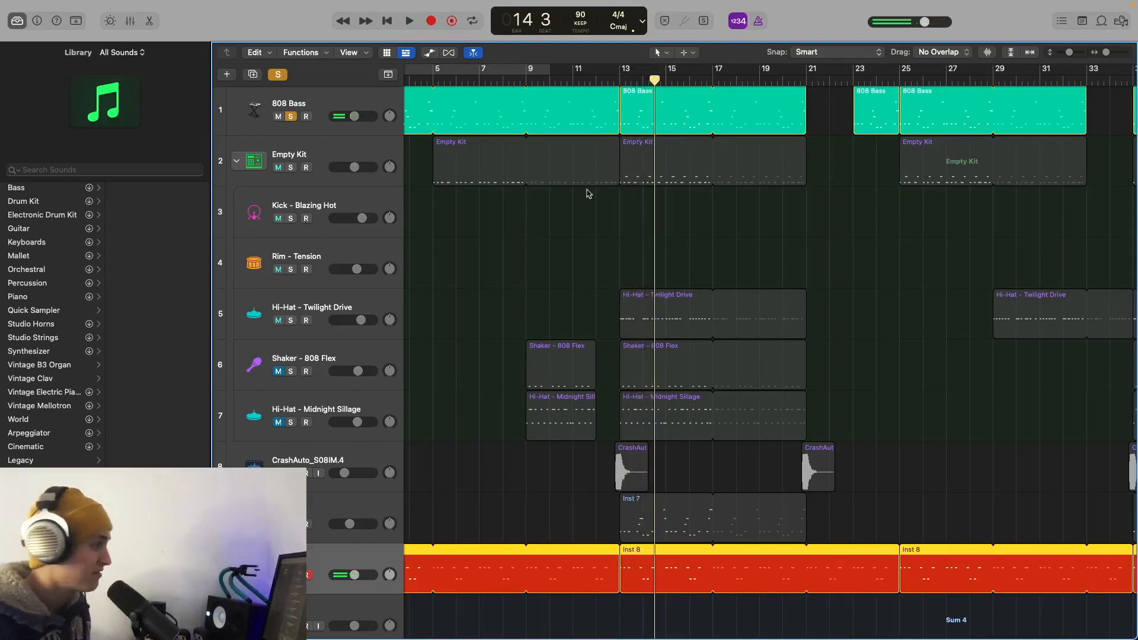
Reduce the track row height so every track fits in view, and clear all solos.
key(super+Up)
key(super+Up)
key(super+Up)
key(super+Up)
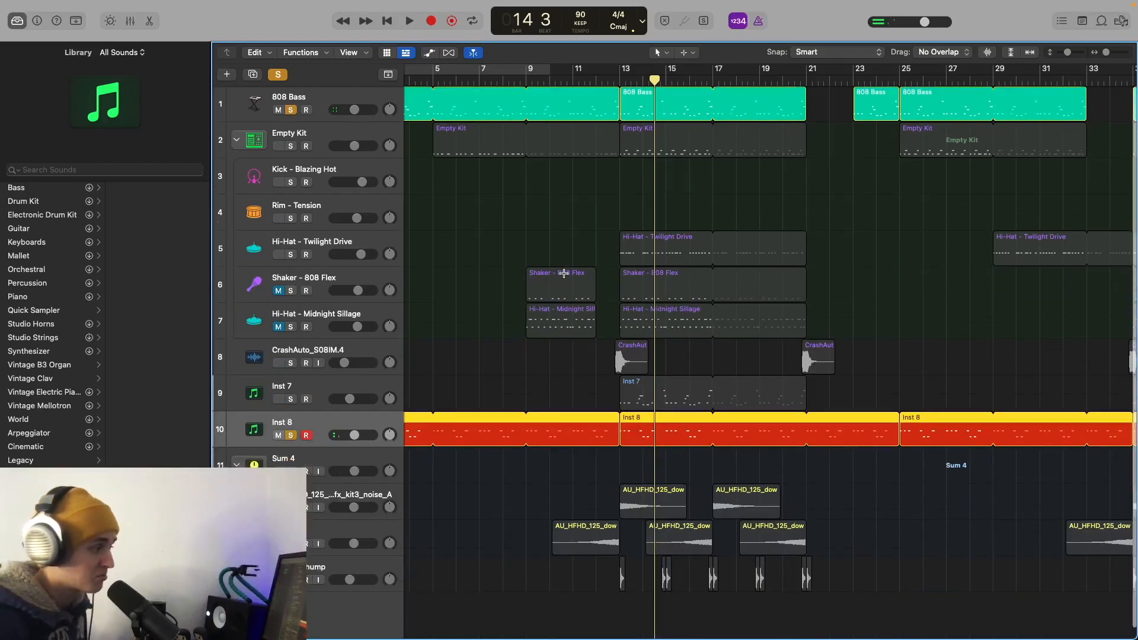
click(279, 74)
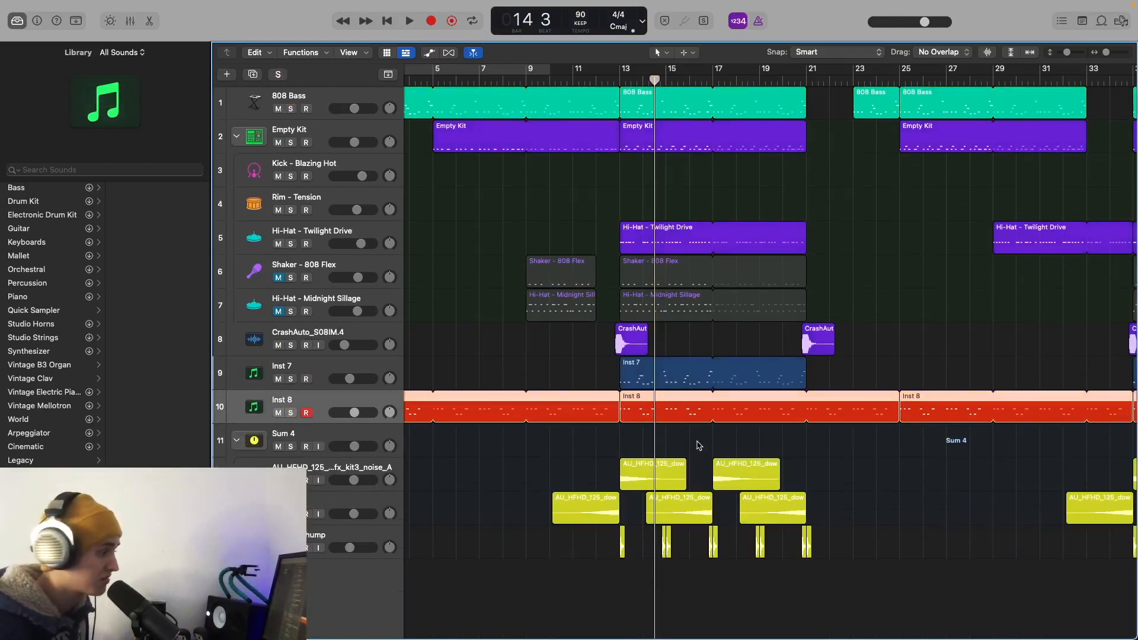
Solo the two AU_HFHD effect tracks inside Sum 4, play them from between bars 11 and 12, and clear the solos.
drag(291, 480, 290, 514)
click(587, 82)
key(space)
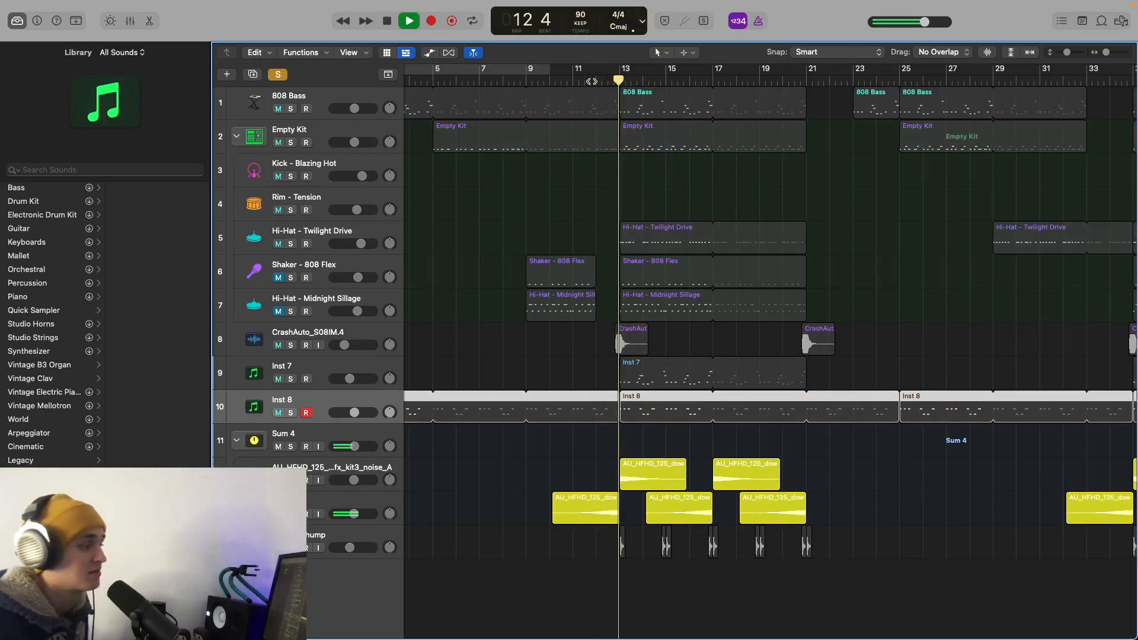
key(space)
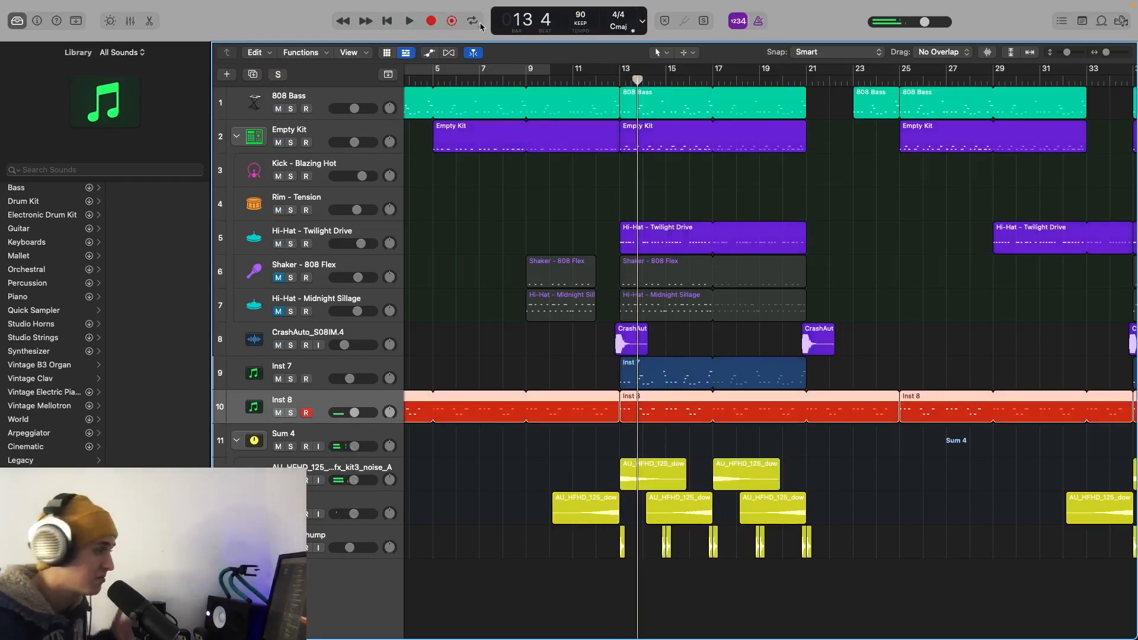
Unmute the Shaker - 808 Flex and Hi-Hat - Midnight Sillage tracks.
click(278, 278)
click(282, 310)
Select the Sum 4 track and open its Chorus plug-in in the mixer to examine the settings.
click(358, 440)
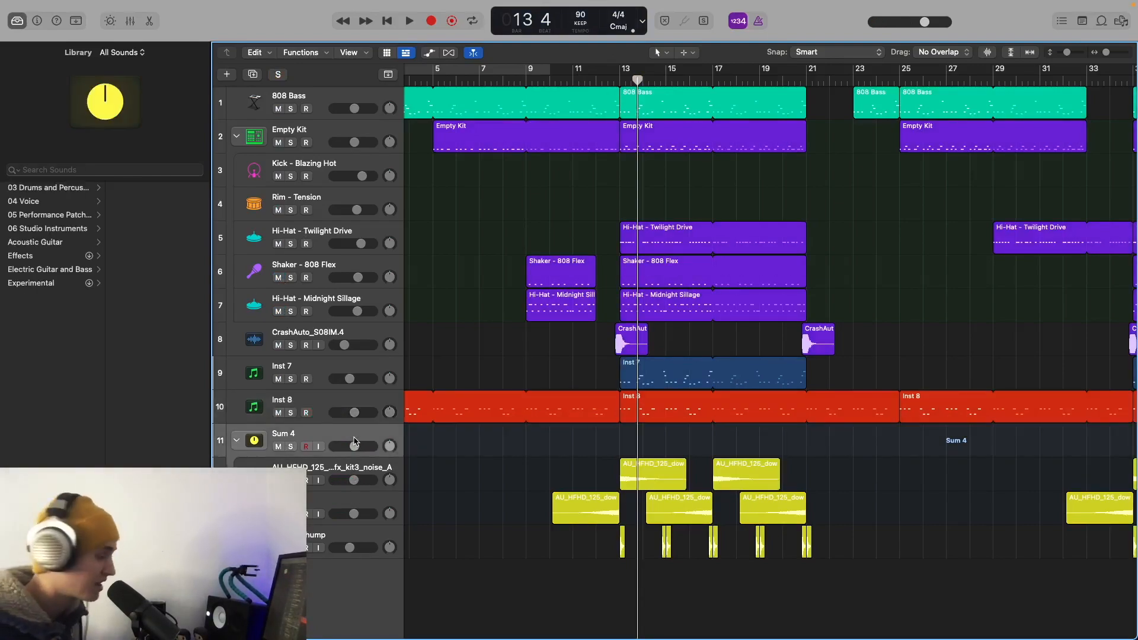
key(x)
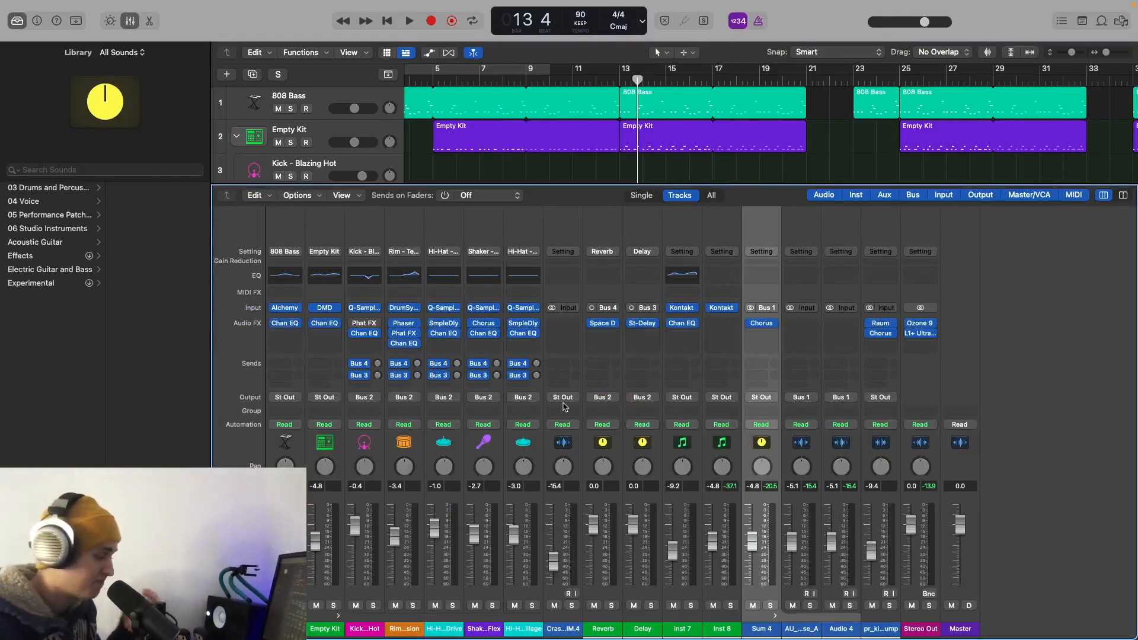
click(765, 328)
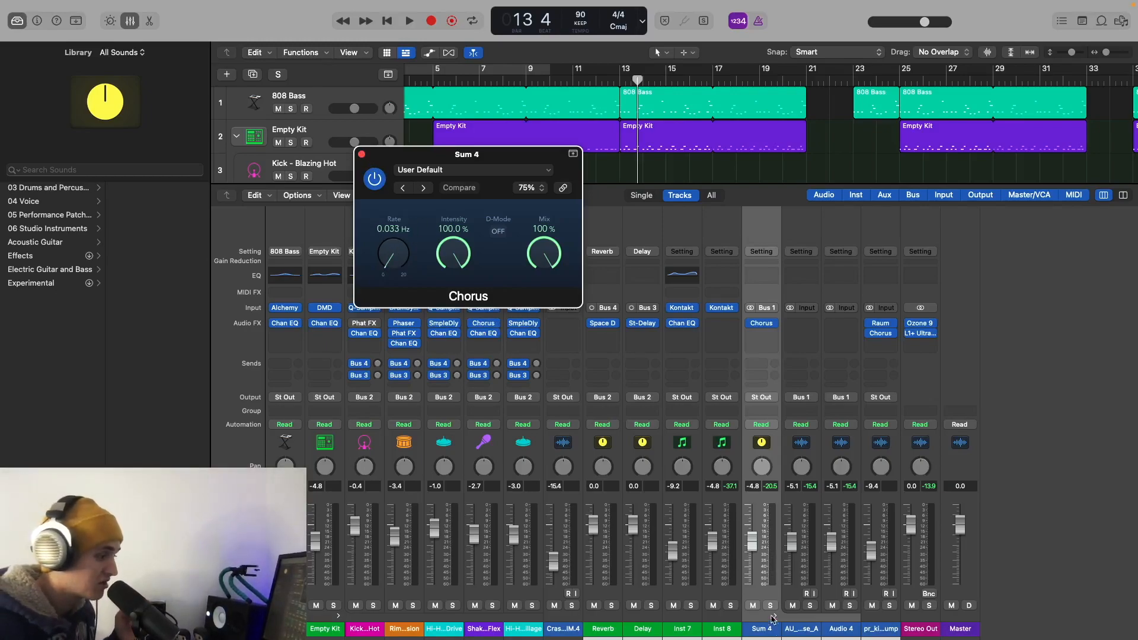
Solo the Sum 4 effects group and play it from bar 11 with its Chorus active.
drag(770, 605, 870, 609)
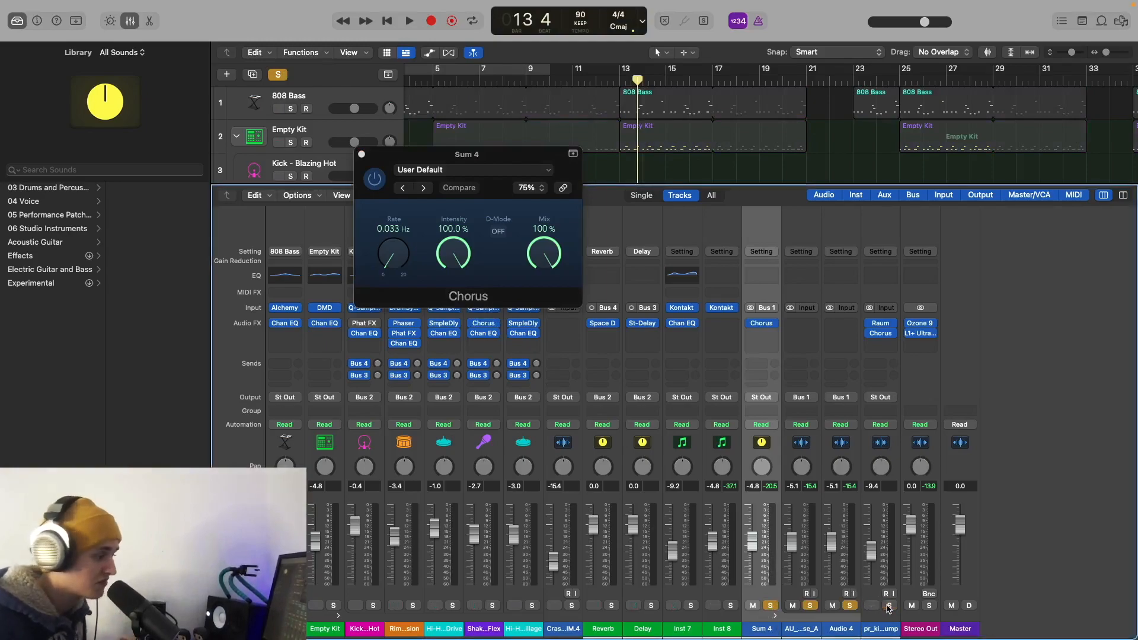
scroll(652, 107, down, 15)
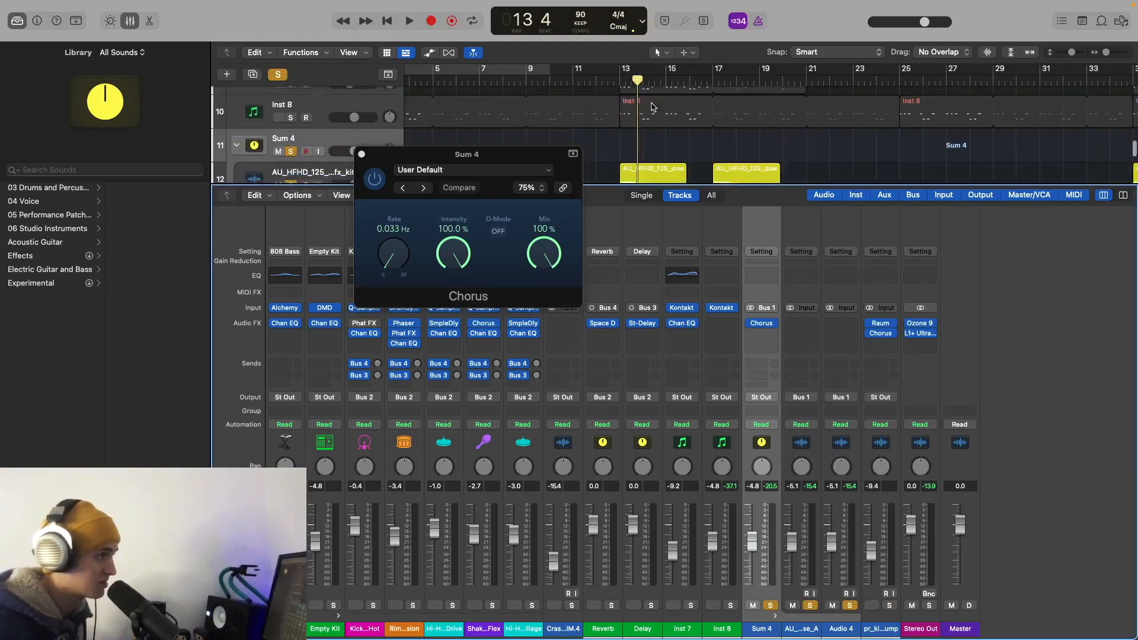
drag(578, 80, 591, 79)
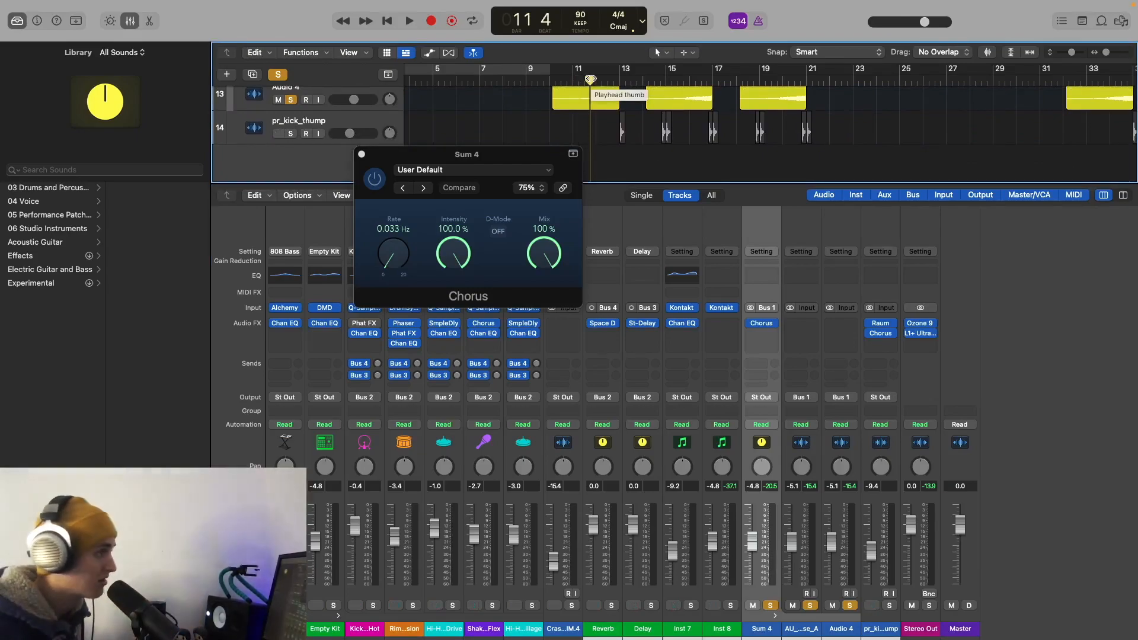
key(space)
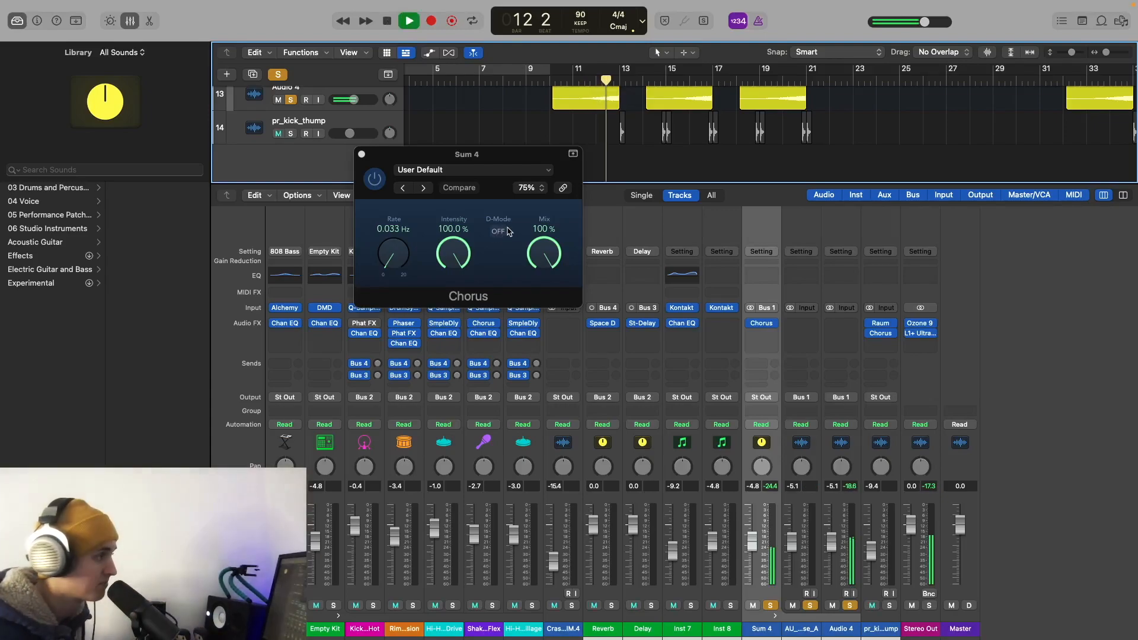
key(space)
Bypass the Chorus on Sum 4, replay the group from bar 11 to compare, and switch the Chorus back on.
click(376, 187)
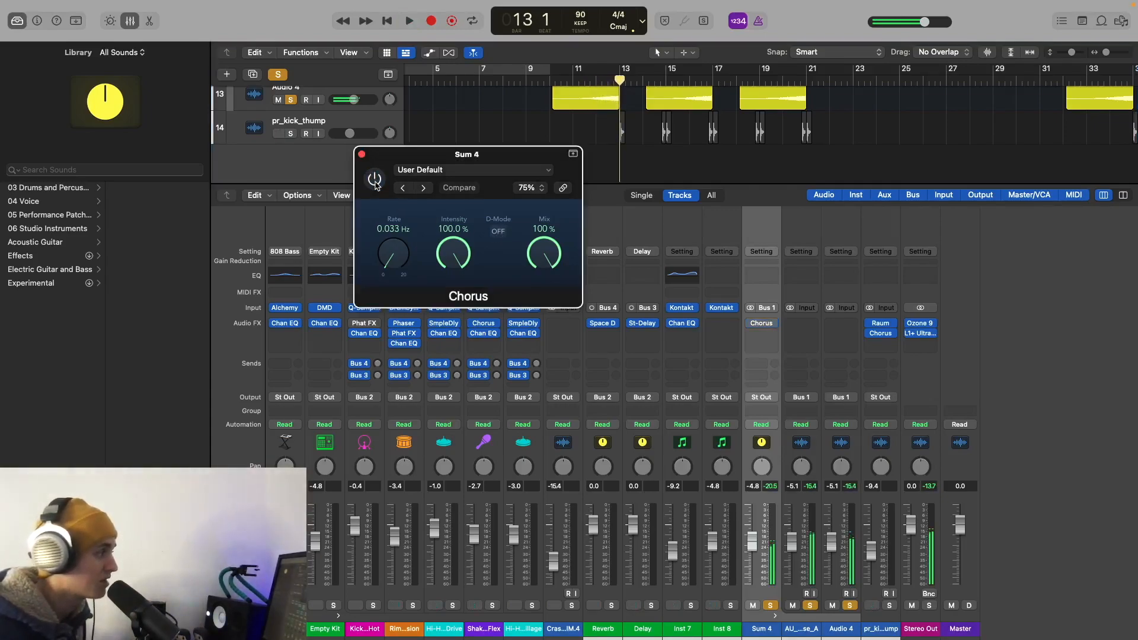
click(581, 82)
key(space)
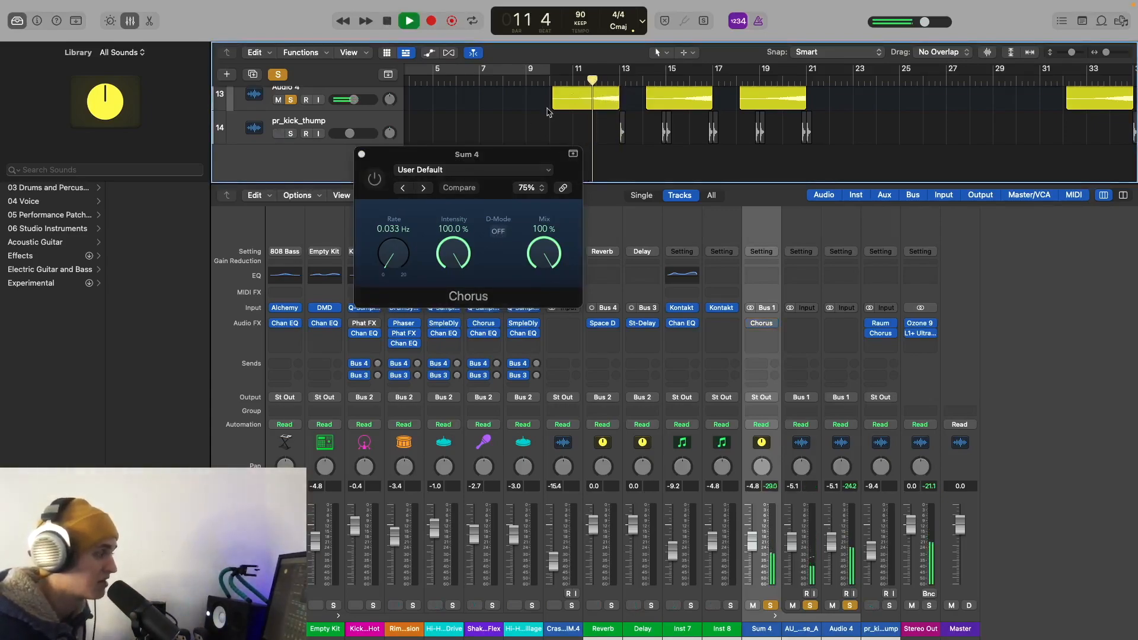
click(376, 180)
click(375, 180)
click(375, 180)
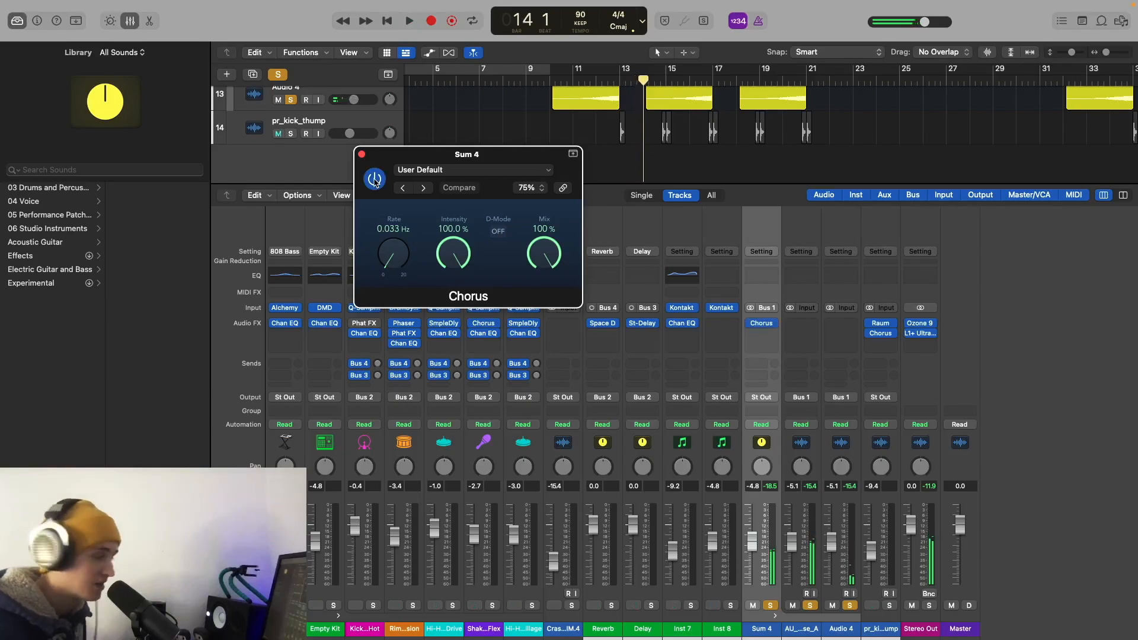
Close the Chorus plug-in and the mixer, and clear the Sum 4 solo.
click(362, 154)
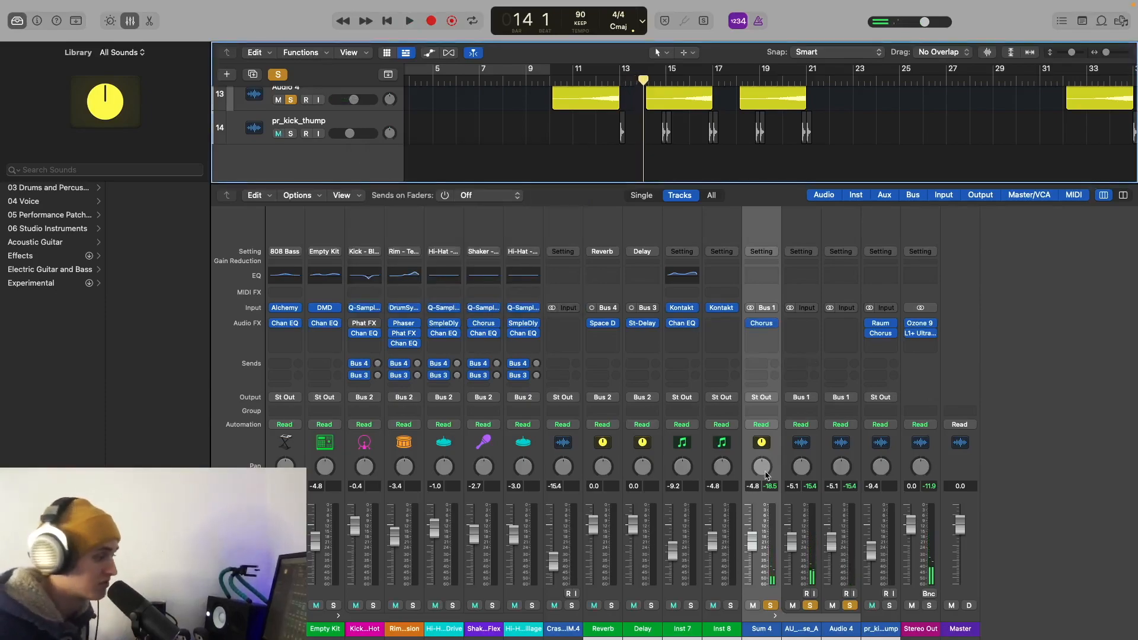
click(770, 605)
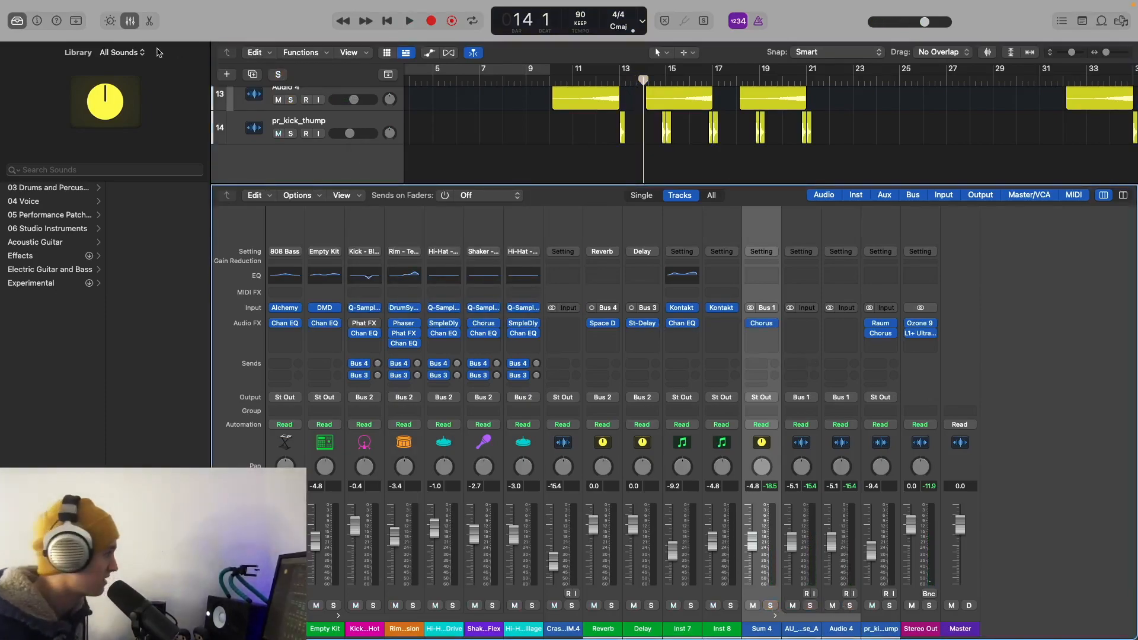
click(132, 20)
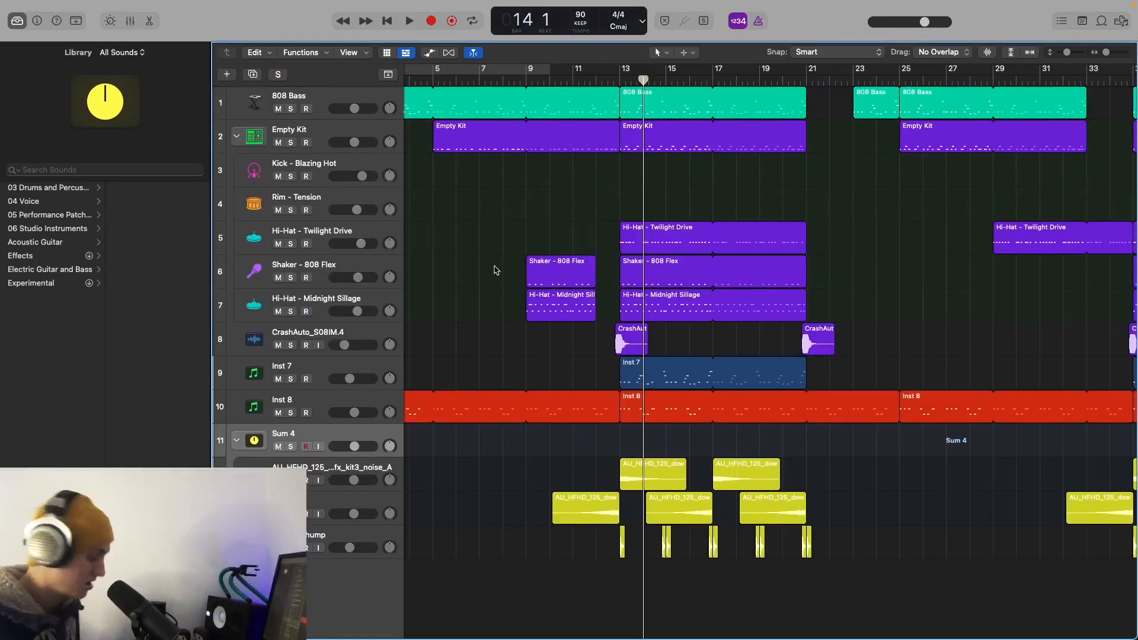
Fit the whole arrangement in view and play the full beat from bar 9.
key(z)
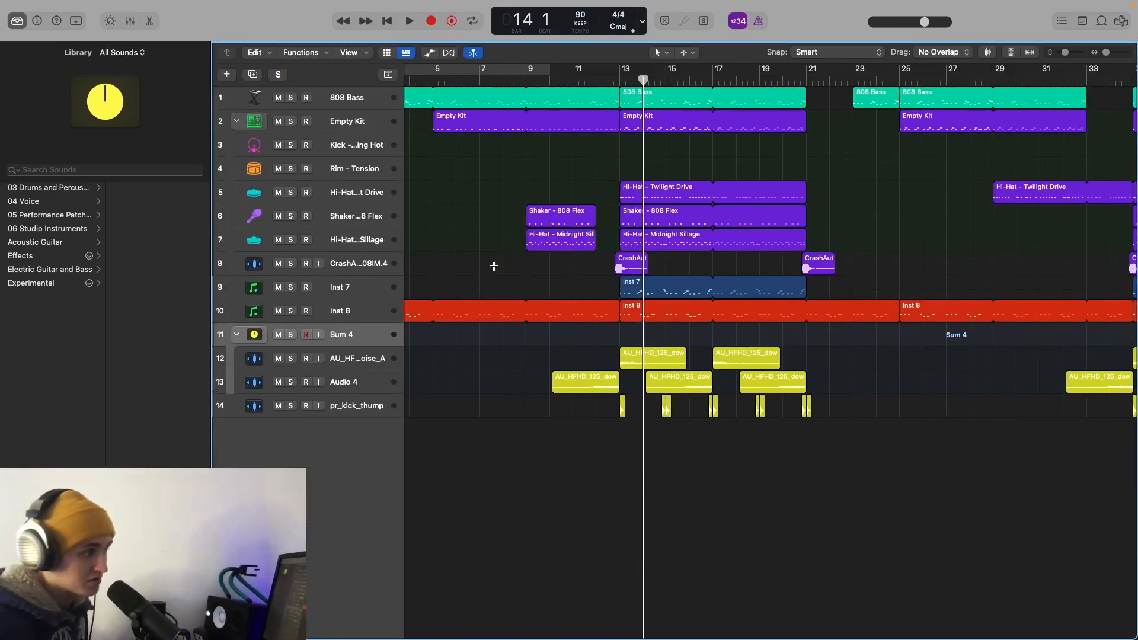
key(super+Down)
key(super+Down)
key(super+Down)
key(super+Down)
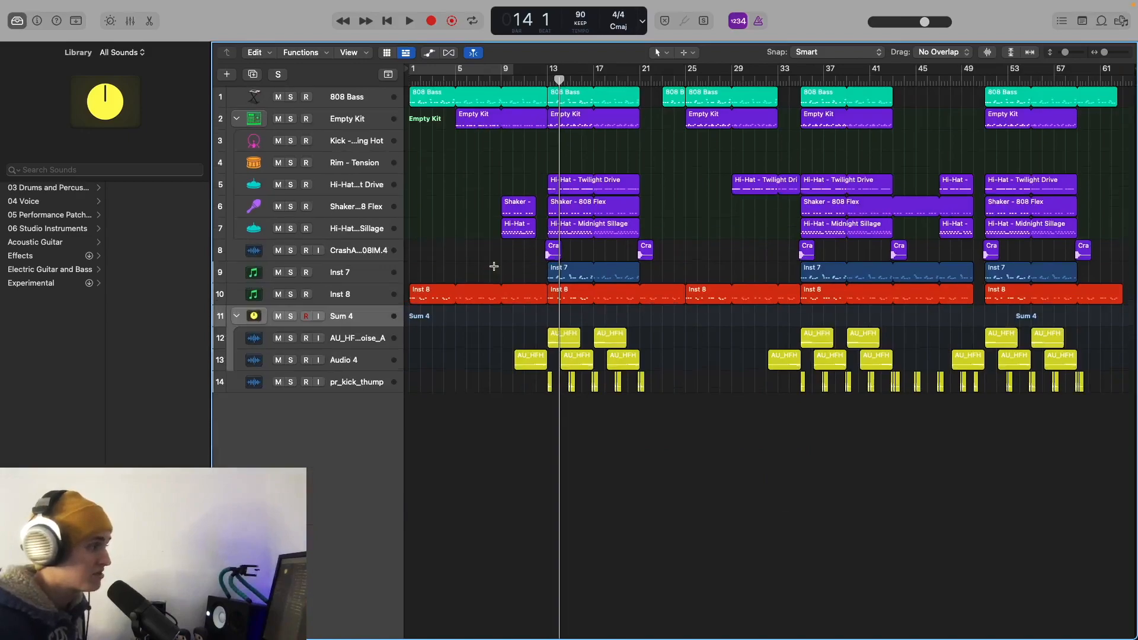
click(500, 81)
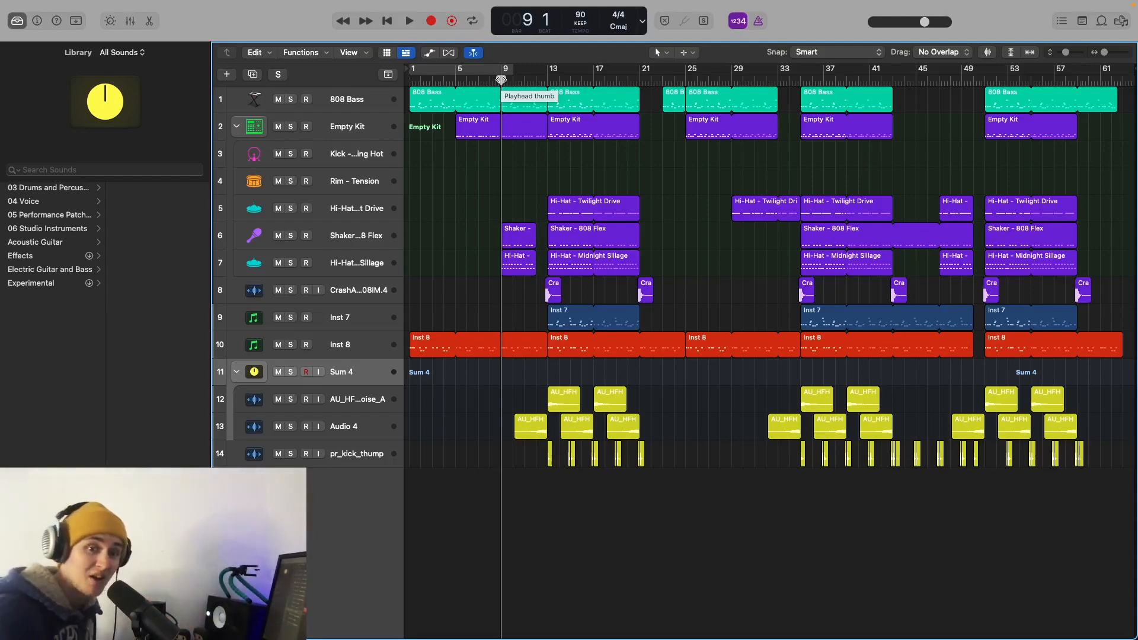
key(space)
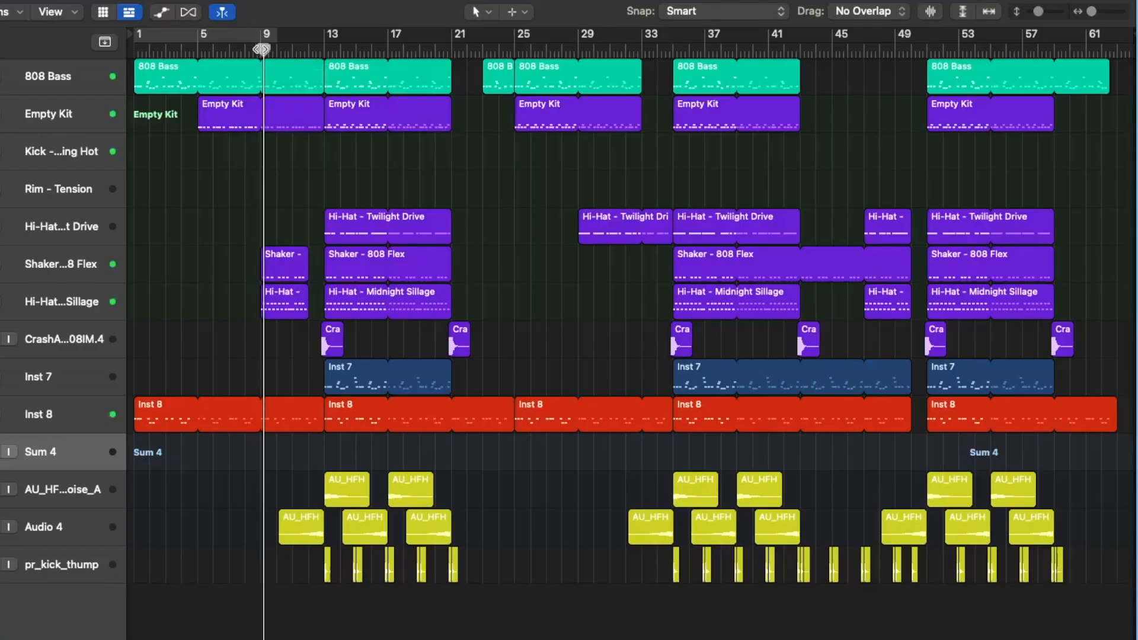